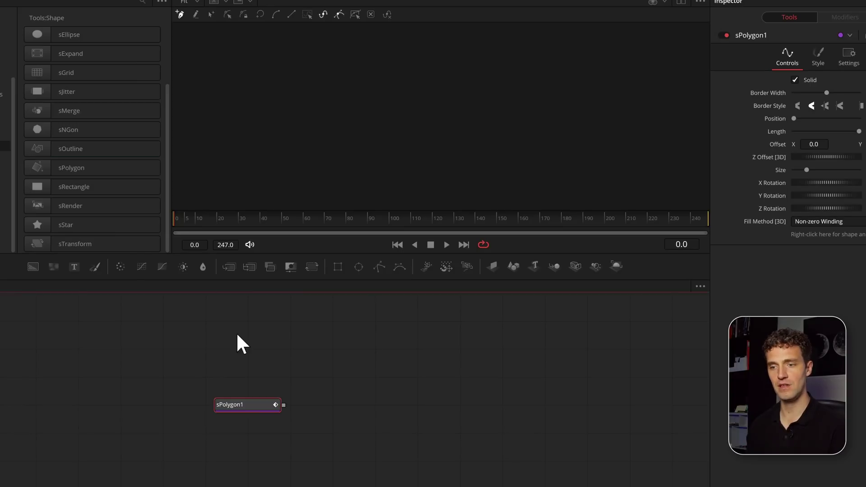
Draw the polygon's points and close it into a filled white blob, shown in the viewer
{"action": "key", "text": "1"}
{"action": "left_click", "coordinate": [330, 202]}
{"action": "left_click", "coordinate": [353, 118]}
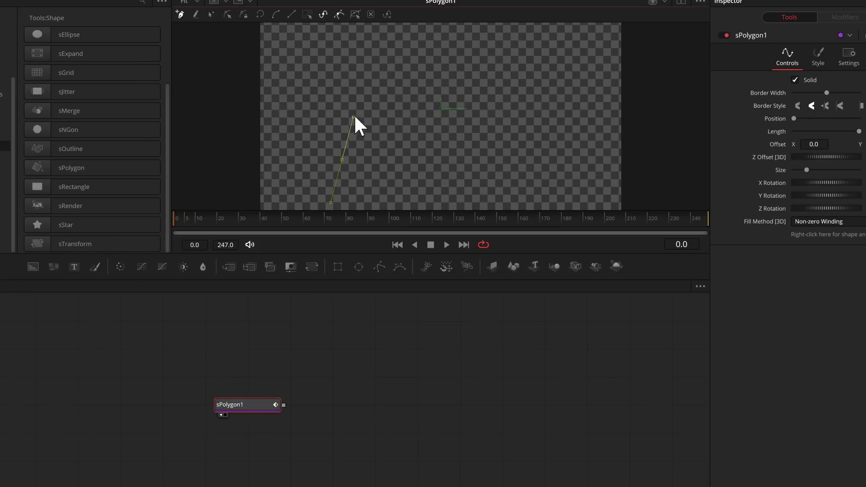
{"action": "left_click", "coordinate": [344, 160]}
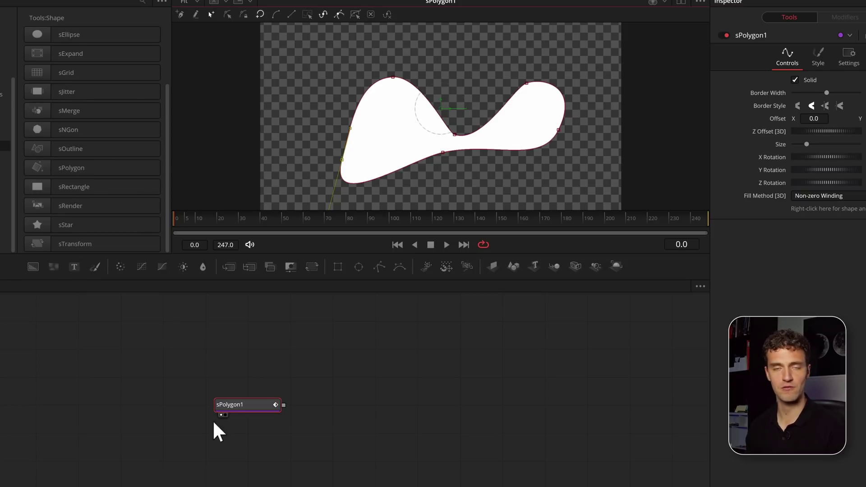
Add sOutline2 and sGrid2 after the polygon and view the tiled outlined loops
{"action": "left_click", "coordinate": [87, 148]}
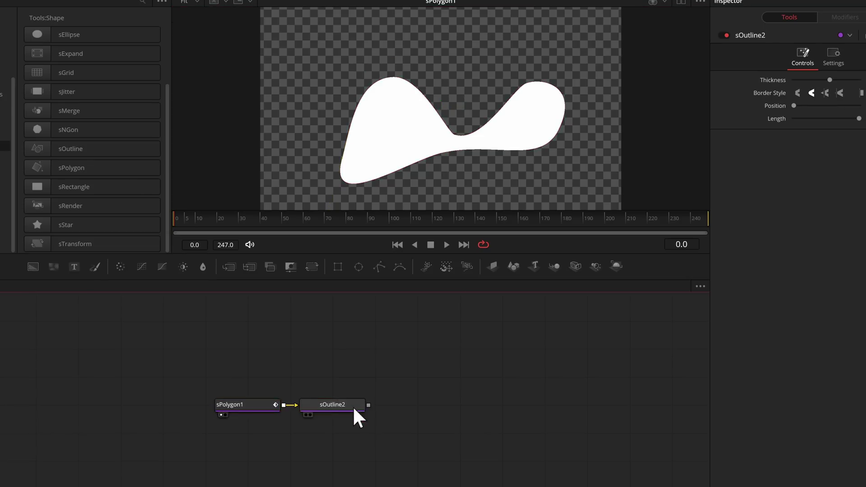
{"action": "left_click", "coordinate": [354, 408]}
{"action": "key", "text": "1"}
{"action": "left_click", "coordinate": [92, 72]}
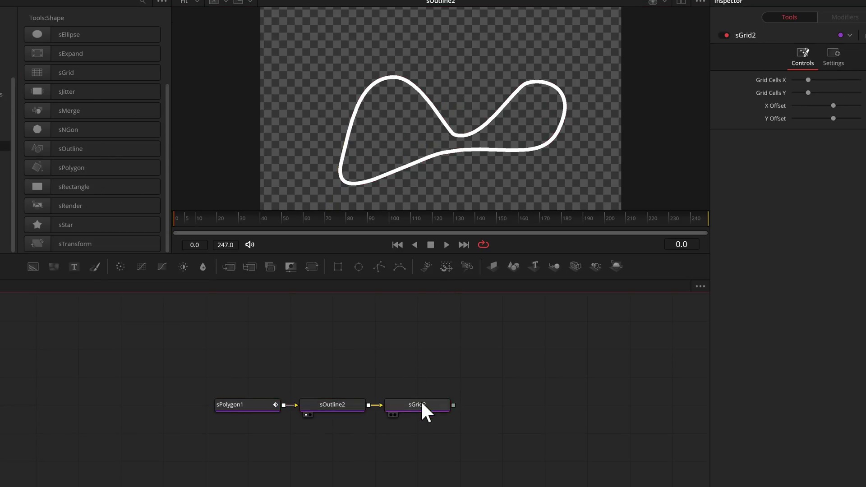
{"action": "key", "text": "1"}
{"action": "key", "text": "1"}
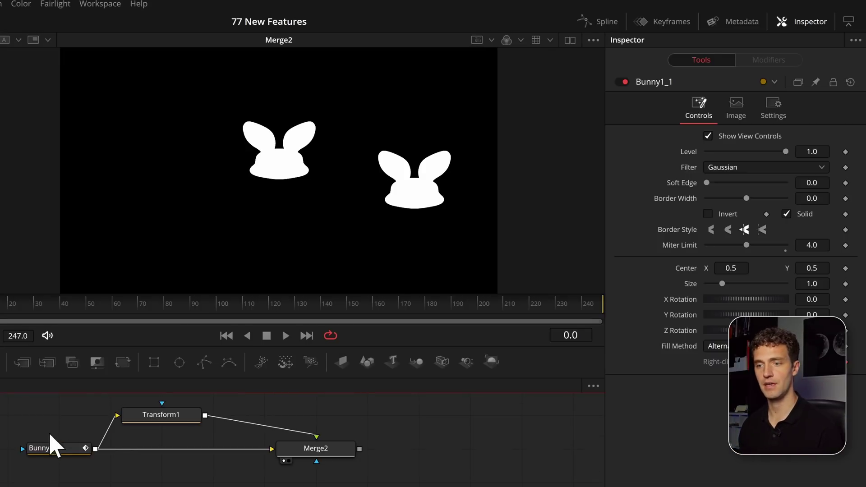
Compare the Bunny1_1 mask, Transform1 and the two-bunny Merge2 result in the viewer
{"action": "left_click", "coordinate": [52, 448]}
{"action": "key", "text": "1"}
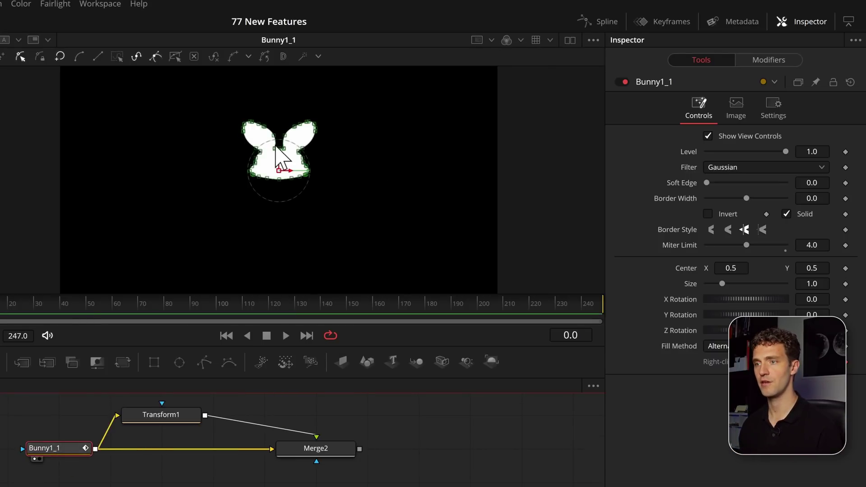
{"action": "left_click", "coordinate": [168, 422]}
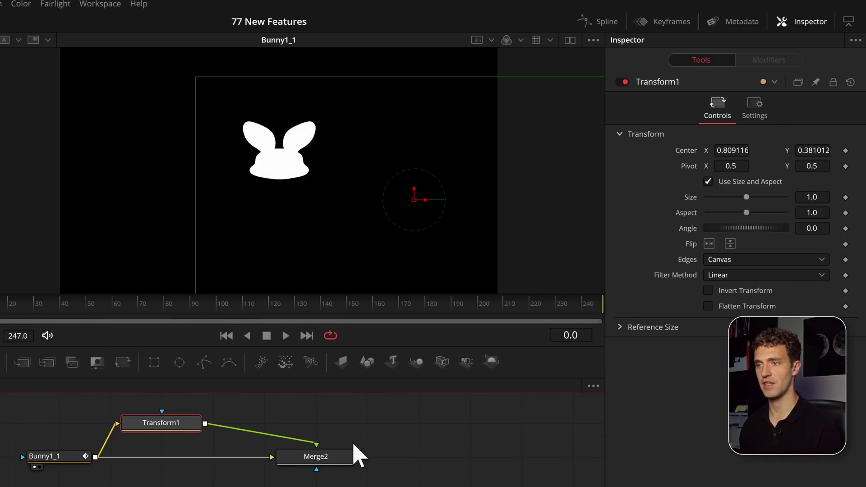
{"action": "left_click", "coordinate": [323, 456]}
{"action": "key", "text": "1"}
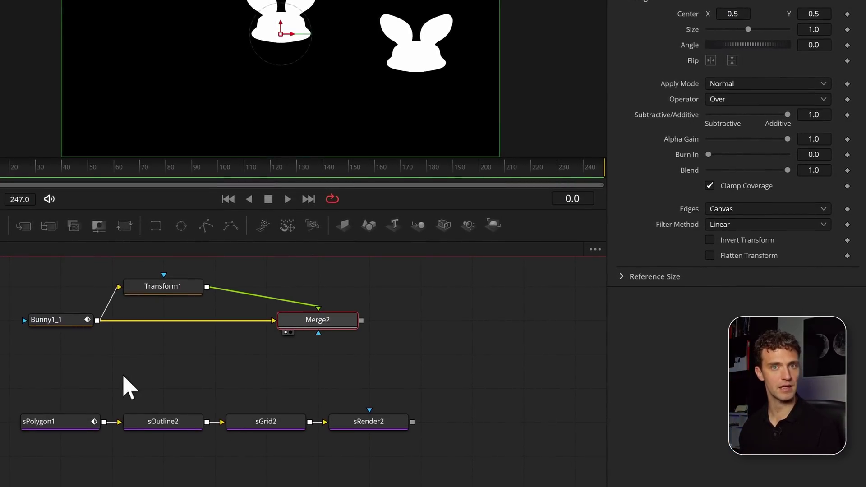
View sRender2's 3840 × 2160 grid of white outlined loops and pan across it
{"action": "left_click", "coordinate": [384, 426]}
{"action": "key", "text": "1"}
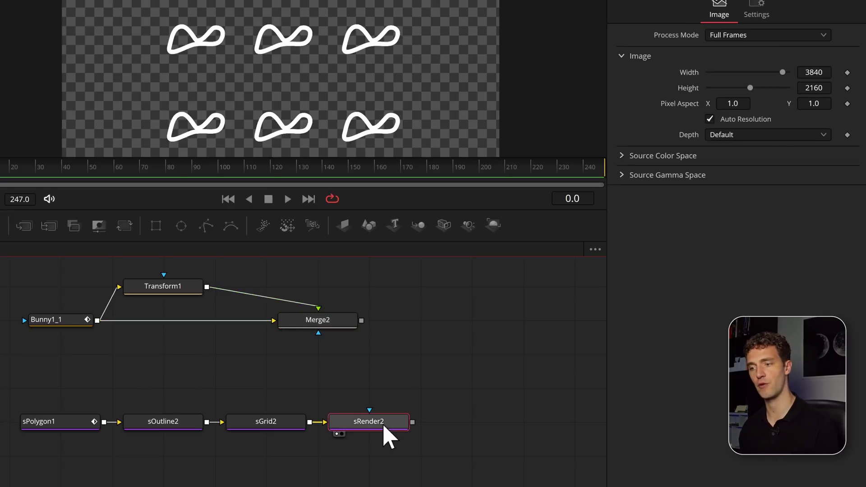
{"action": "left_click_drag", "start_coordinate": [508, 56], "coordinate": [396, 1]}
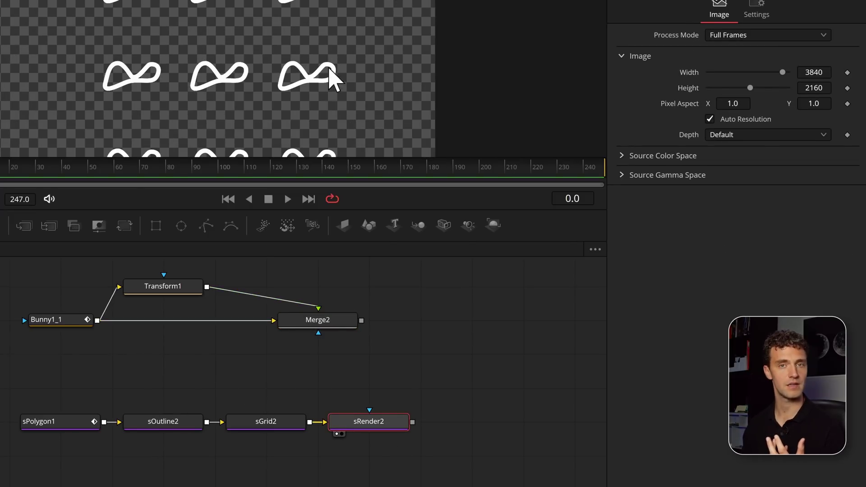
{"action": "left_click_drag", "start_coordinate": [334, 79], "coordinate": [361, 48]}
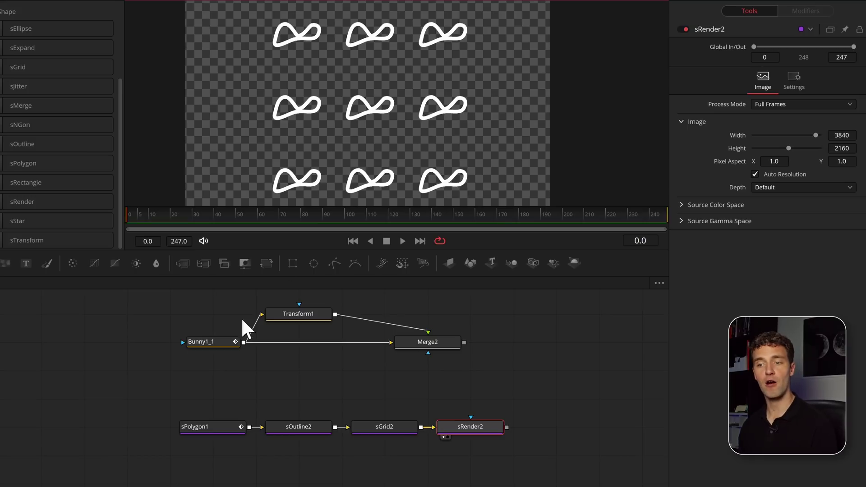
View the Bunny1_1 mask and inspect its Polyline shape animation controls
{"action": "left_click", "coordinate": [214, 343]}
{"action": "key", "text": "1"}
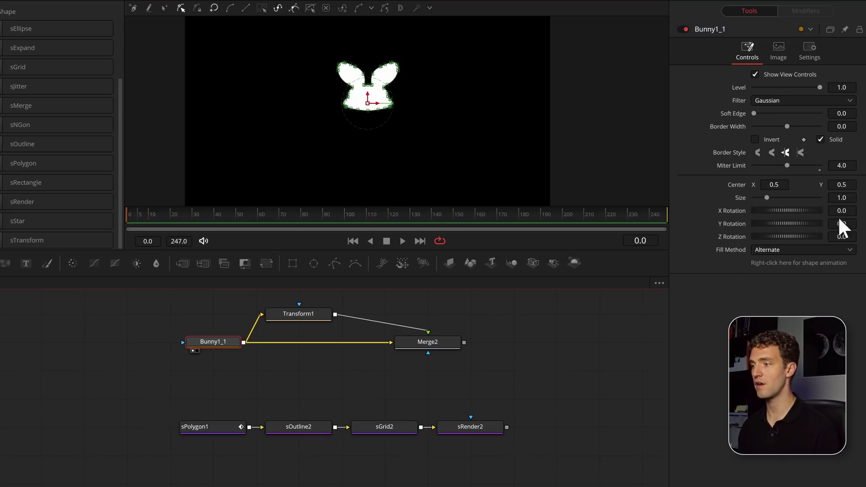
{"action": "right_click", "coordinate": [841, 267]}
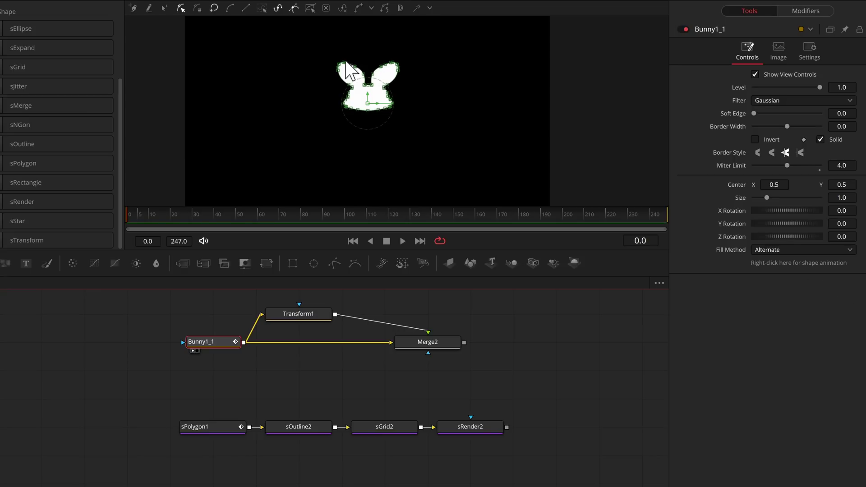
{"action": "left_click", "coordinate": [803, 12]}
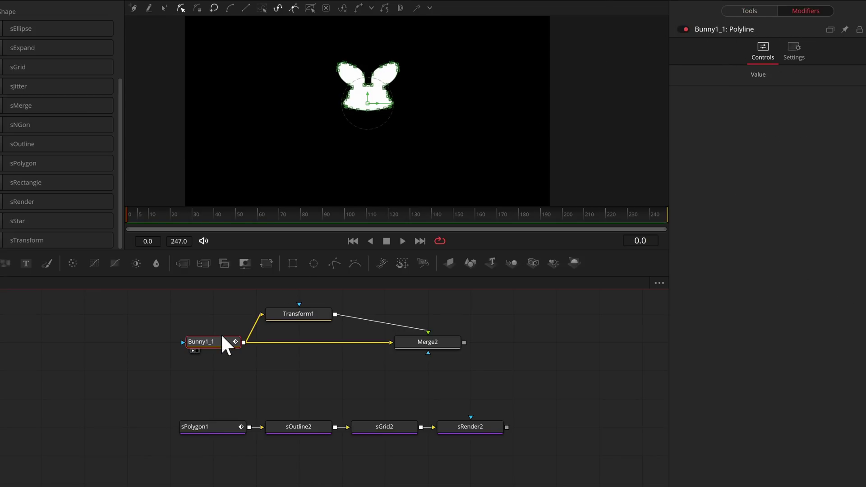
Connect sPolygon1's shape to Bunny1_1: Polyline > Value
{"action": "left_click", "coordinate": [201, 428]}
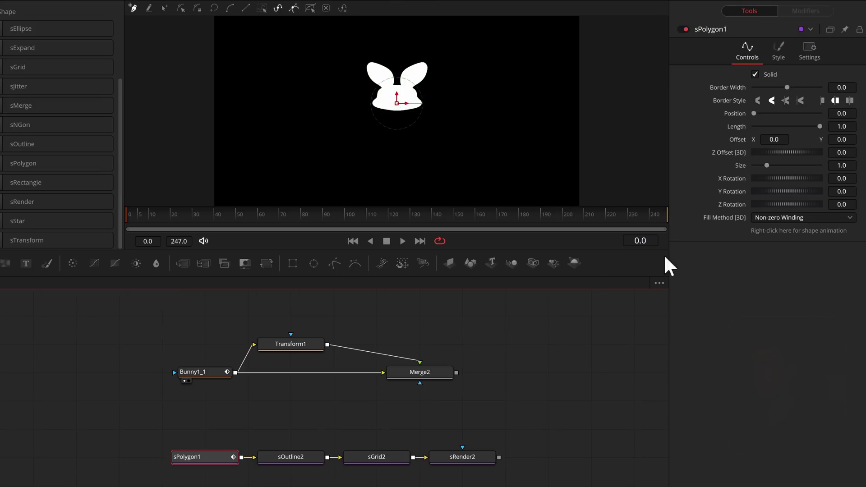
{"action": "right_click", "coordinate": [787, 231]}
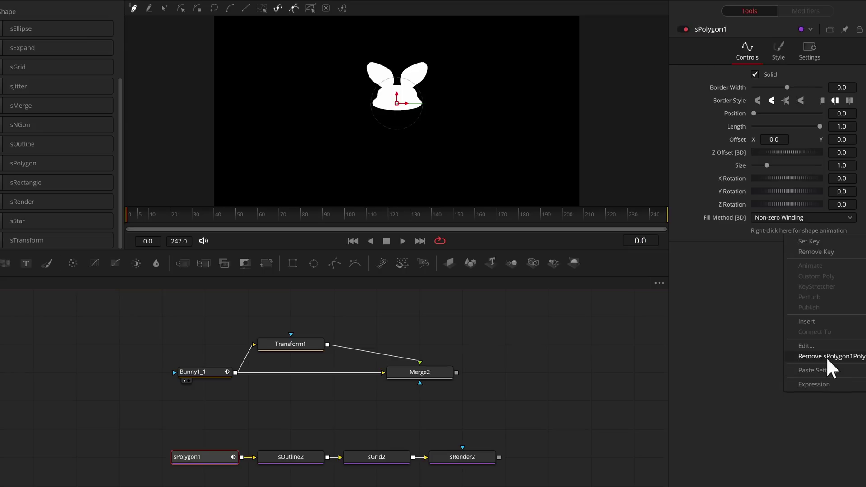
{"action": "left_click", "coordinate": [826, 356]}
{"action": "right_click", "coordinate": [808, 233]}
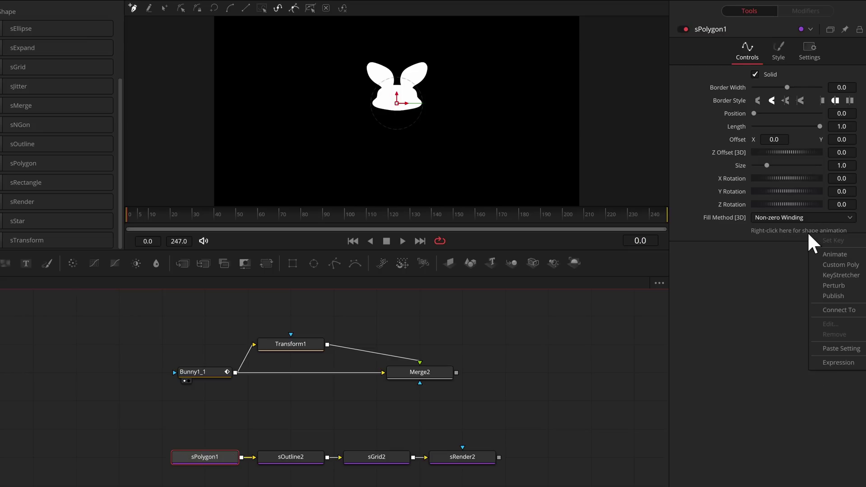
{"action": "mouse_move", "coordinate": [827, 311]}
{"action": "mouse_move", "coordinate": [785, 310]}
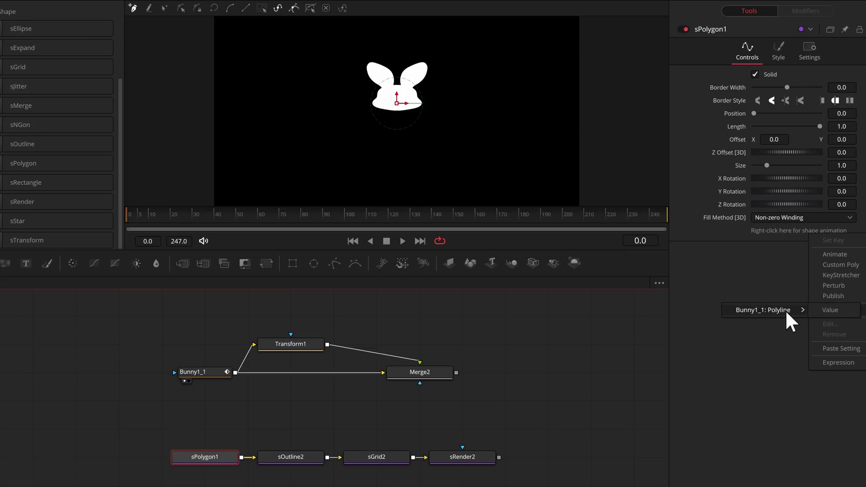
{"action": "left_click", "coordinate": [830, 310]}
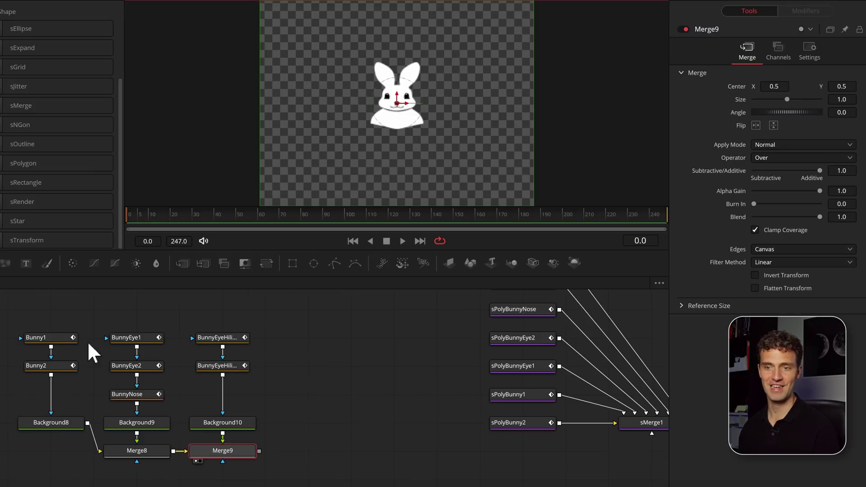
Select the seven bunny mask nodes, then the seven sPoly shape nodes, to compare them
{"action": "left_click_drag", "start_coordinate": [2, 318], "coordinate": [263, 405]}
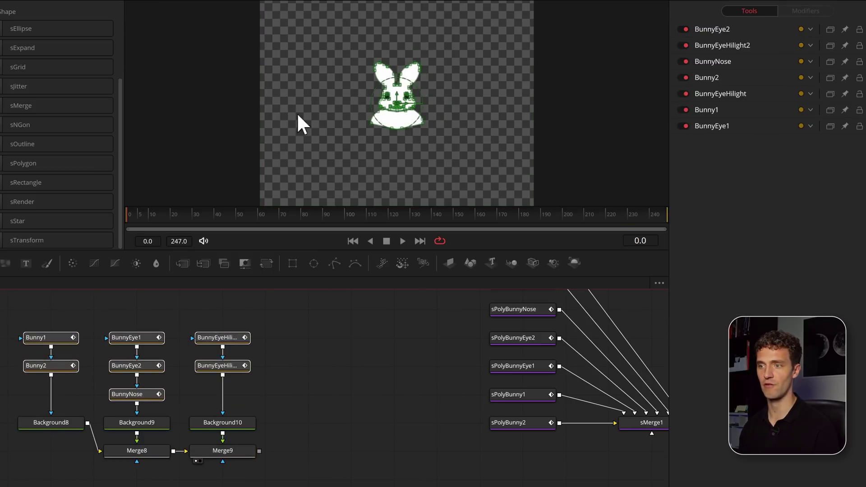
{"action": "left_click_drag", "start_coordinate": [460, 354], "coordinate": [271, 394]}
{"action": "left_click_drag", "start_coordinate": [242, 306], "coordinate": [346, 467]}
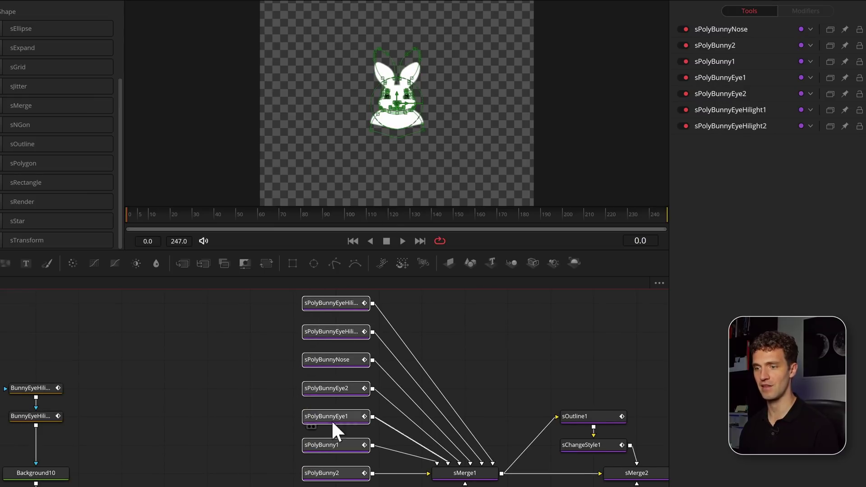
Play back the final MediaOut1 bunny animation on the purple background
{"action": "left_click_drag", "start_coordinate": [561, 433], "coordinate": [206, 399]}
{"action": "left_click", "coordinate": [607, 453]}
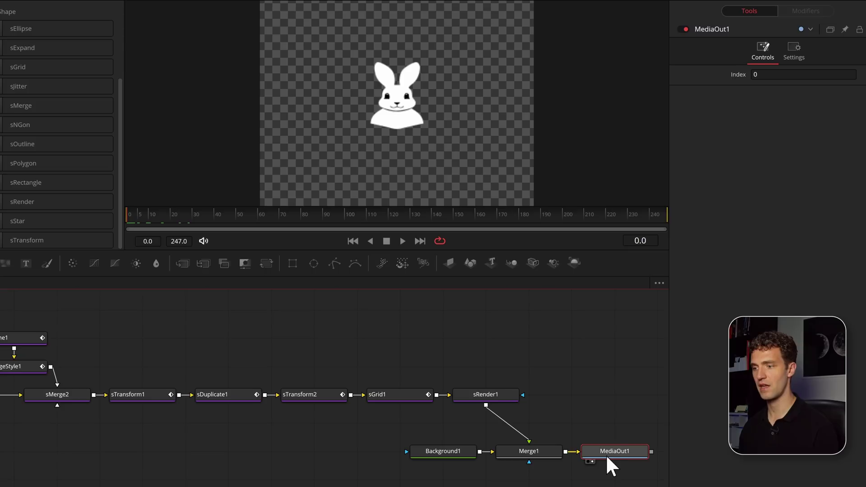
{"action": "key", "text": "space"}
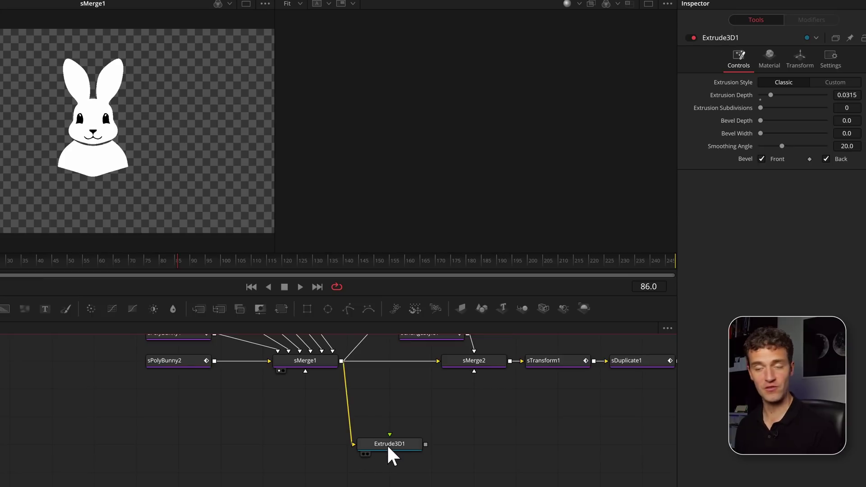
View Extrude3D1 in the 3D viewer, set Extrusion Depth to 0.0362, and orbit to inspect the rabbit
{"action": "left_click", "coordinate": [387, 447]}
{"action": "key", "text": "2"}
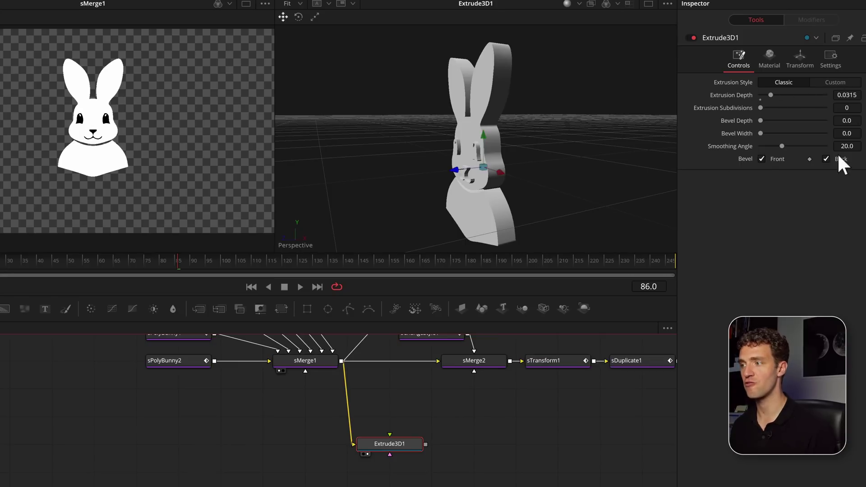
{"action": "mouse_move", "coordinate": [771, 94]}
{"action": "left_mouse_down"}
{"action": "mouse_move", "coordinate": [751, 95]}
{"action": "mouse_move", "coordinate": [772, 95]}
{"action": "left_mouse_up"}
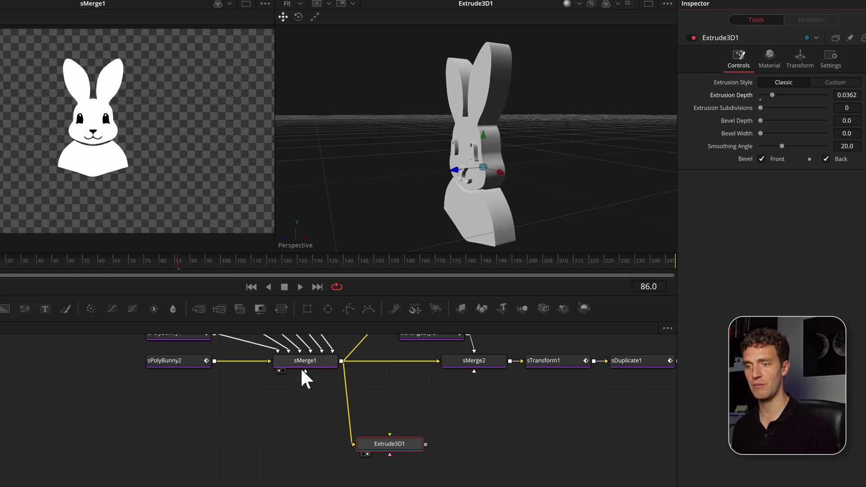
{"action": "left_click_drag", "start_coordinate": [502, 156], "coordinate": [424, 164]}
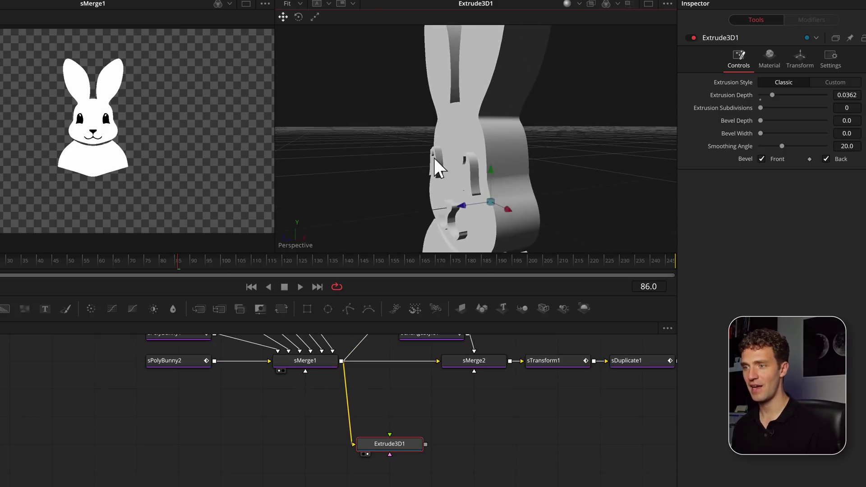
{"action": "left_click_drag", "start_coordinate": [464, 210], "coordinate": [500, 139]}
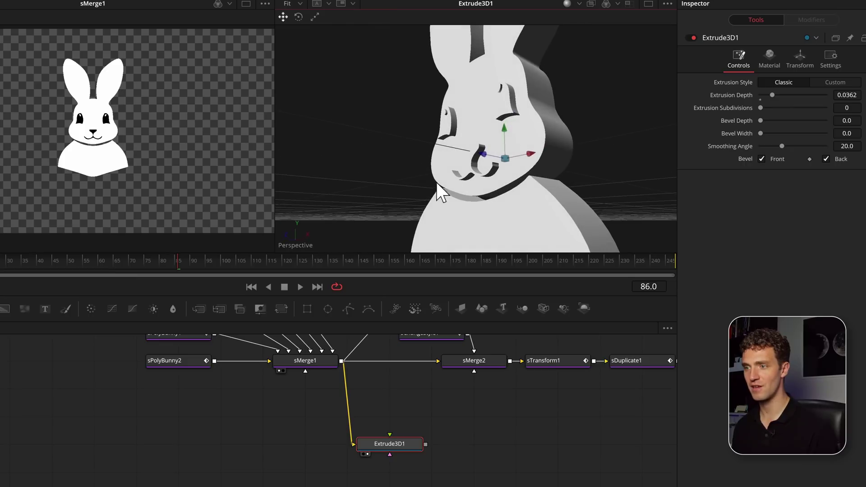
{"action": "scroll", "coordinate": [232, 384], "scroll_direction": "up", "scroll_amount": 2}
Give sPolyBunny1 a Z Offset [3D] of -0.016 and orbit to check the layered depth
{"action": "left_click", "coordinate": [182, 374]}
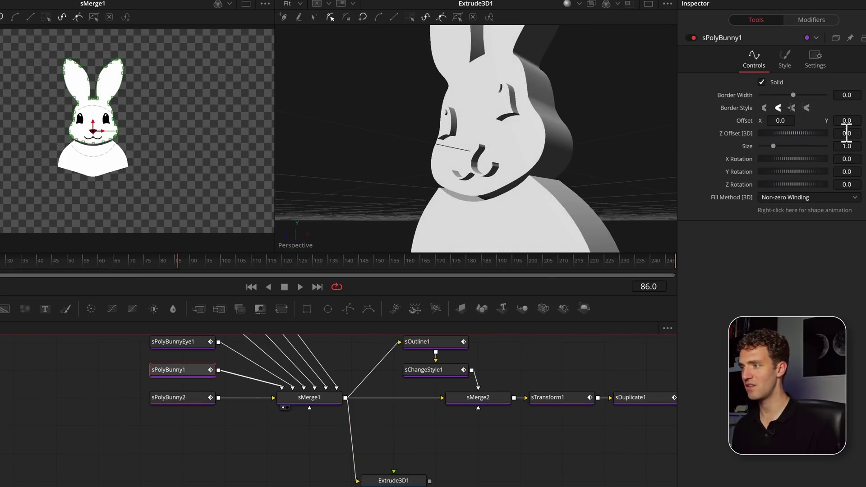
{"action": "scroll", "coordinate": [644, 138], "scroll_direction": "down", "scroll_amount": 2}
{"action": "left_click_drag", "start_coordinate": [857, 133], "coordinate": [854, 133]}
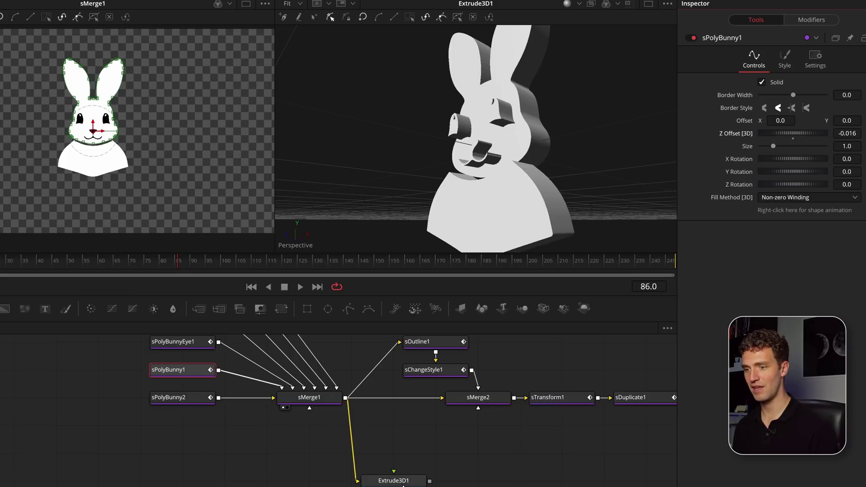
{"action": "scroll", "coordinate": [393, 451], "scroll_direction": "down", "scroll_amount": 1}
{"action": "left_click", "coordinate": [393, 465]}
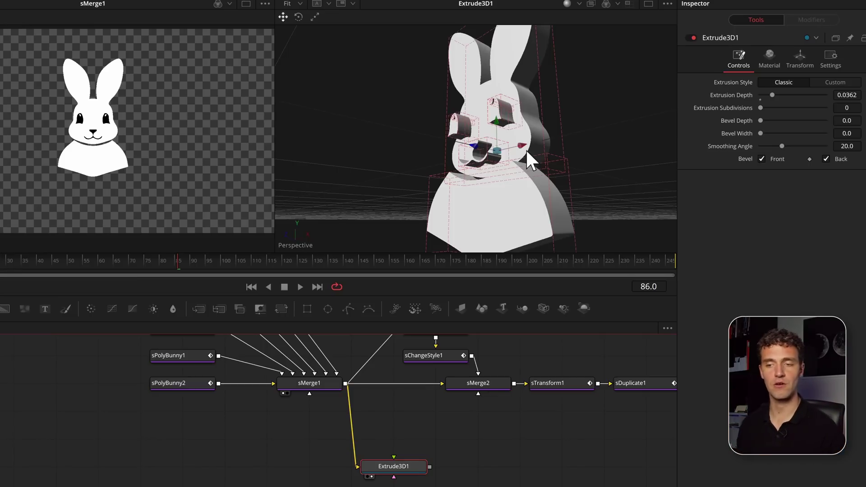
{"action": "left_click", "coordinate": [190, 360]}
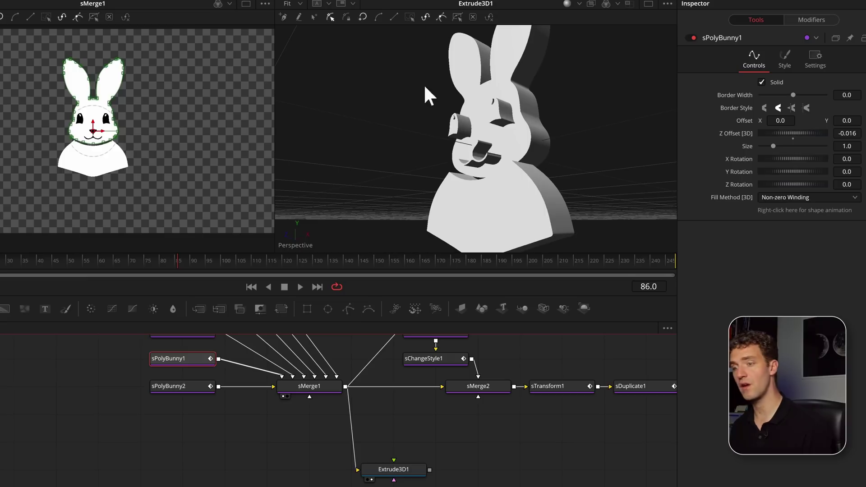
{"action": "left_click_drag", "start_coordinate": [496, 113], "coordinate": [504, 134]}
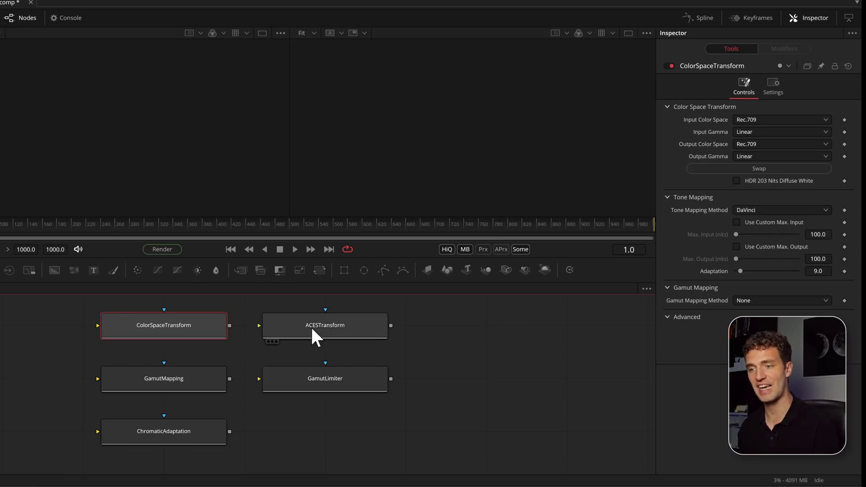
Review ACESTransform_1's settings, keeping ACEScg - CSC input and sRGB output transform
{"action": "left_click", "coordinate": [326, 320]}
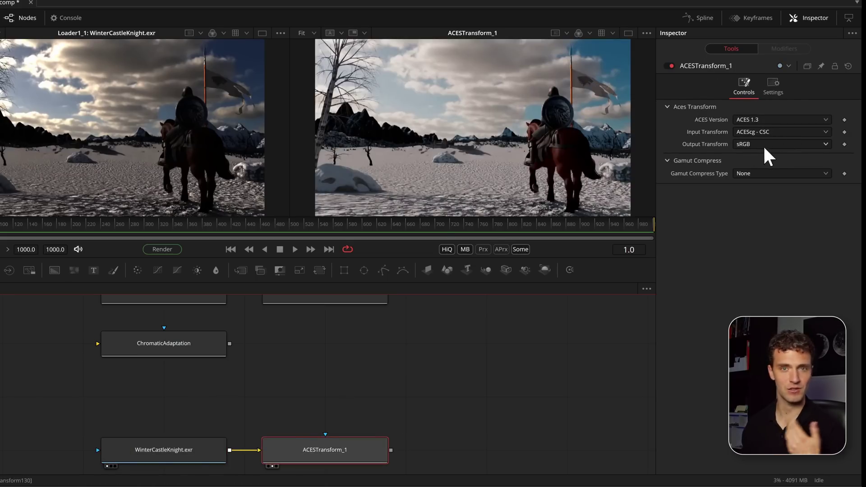
{"action": "left_click", "coordinate": [777, 145]}
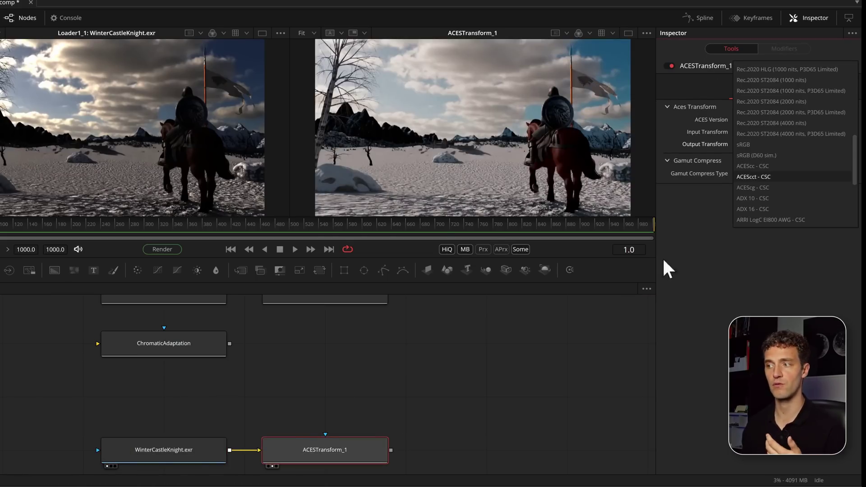
{"action": "left_click", "coordinate": [694, 324]}
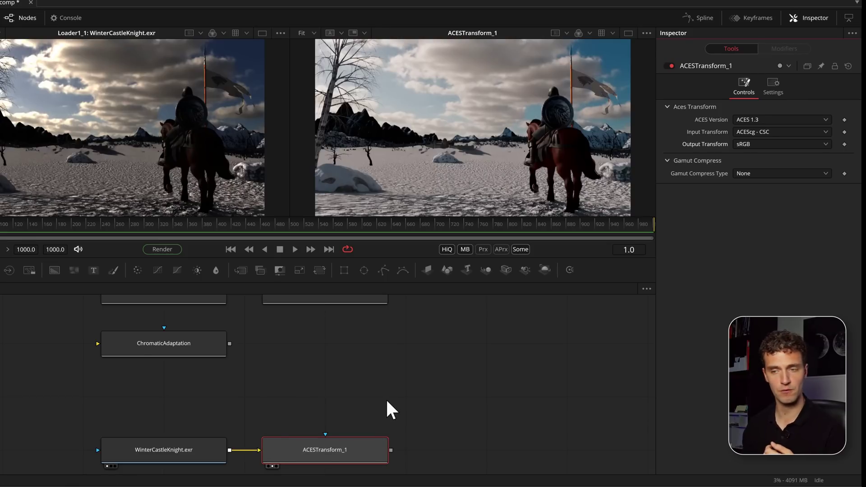
{"action": "scroll", "coordinate": [385, 397], "scroll_direction": "up", "scroll_amount": 4}
Inspect the GamutMapping, ColorSpaceTransform, GamutLimiter and ChromaticAdaptation settings in turn
{"action": "left_click", "coordinate": [135, 399]}
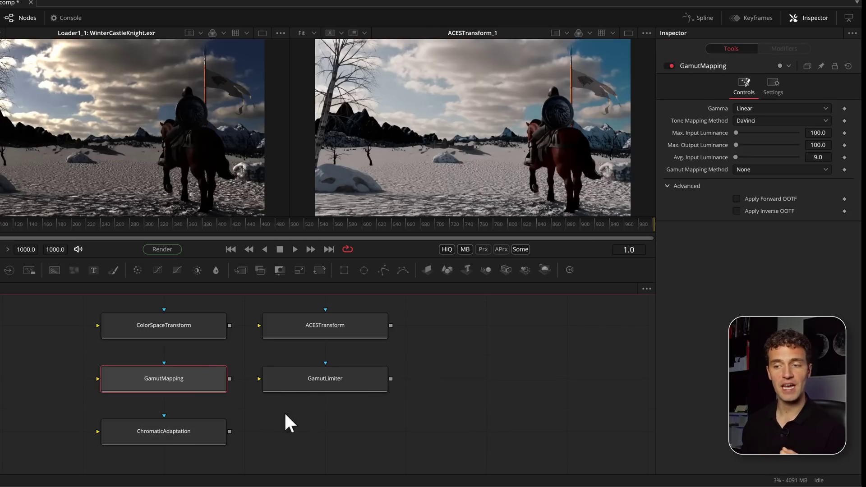
{"action": "left_click", "coordinate": [175, 326]}
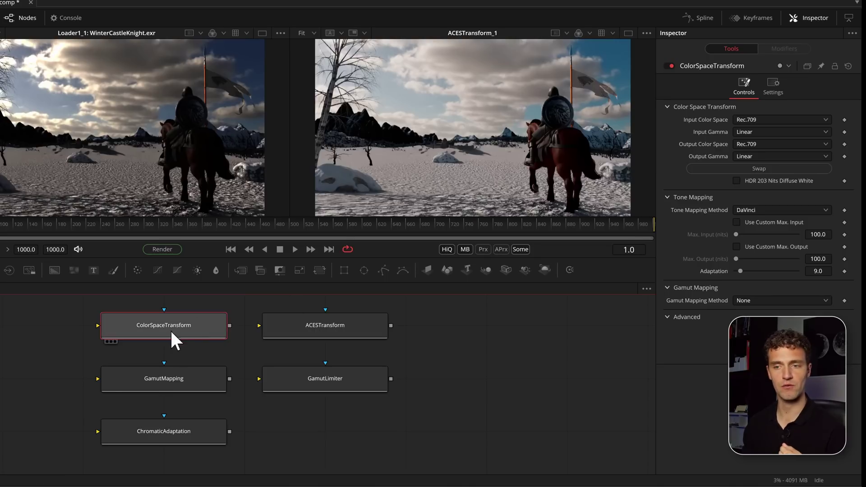
{"action": "left_click", "coordinate": [175, 379]}
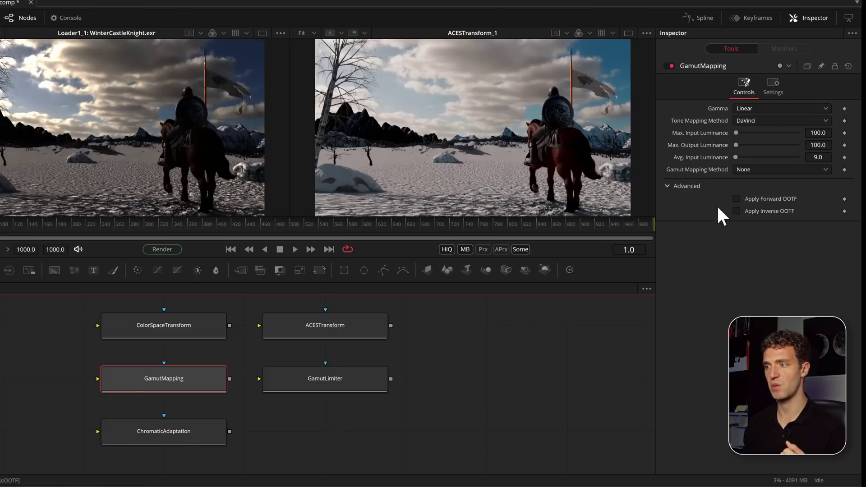
{"action": "left_click", "coordinate": [313, 380]}
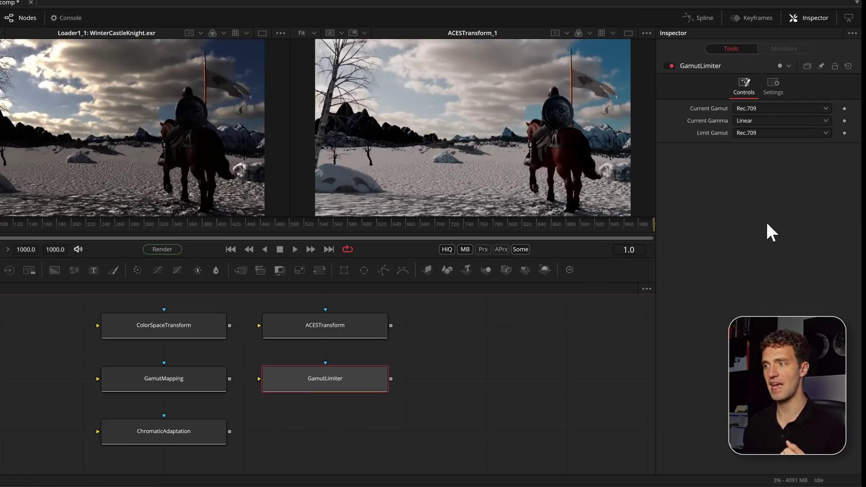
{"action": "left_click", "coordinate": [169, 431]}
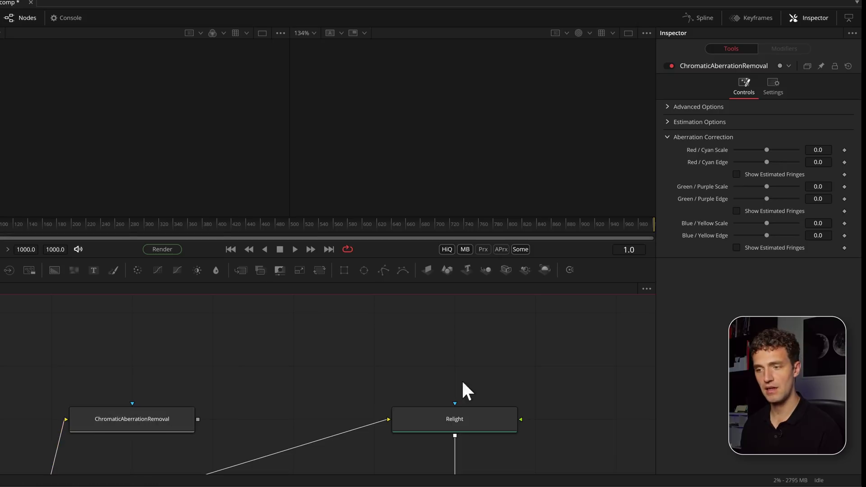
View ChromaticAberrationRemoval, try Red / Cyan Scale at -1.0, then reset it to 0.0
{"action": "left_click", "coordinate": [164, 415]}
{"action": "key", "text": "1"}
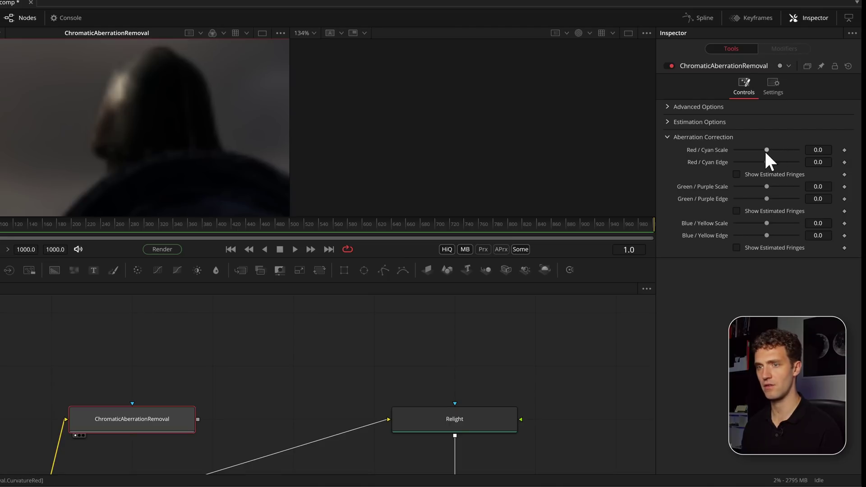
{"action": "left_click_drag", "start_coordinate": [767, 149], "coordinate": [798, 150]}
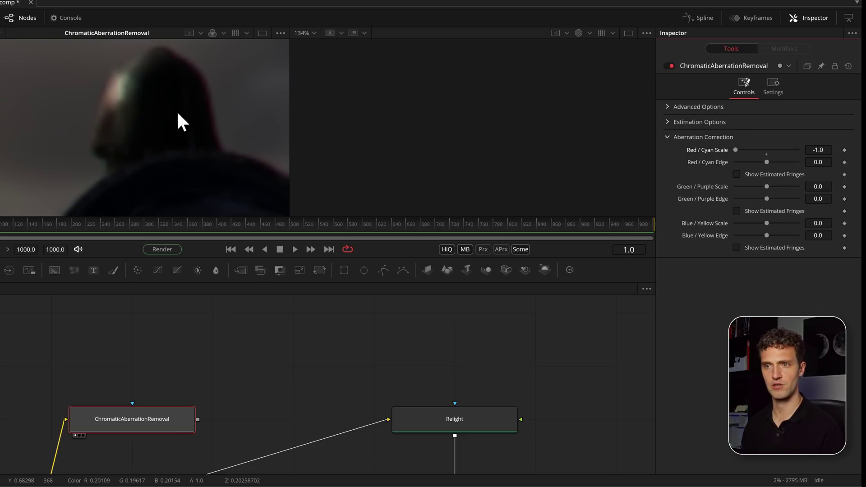
{"action": "double_click", "coordinate": [769, 151]}
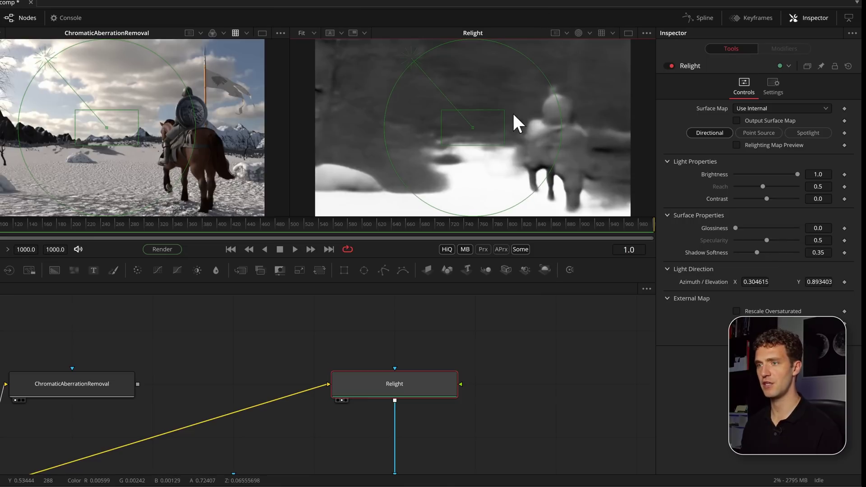
Move the Relight sun widget to Azimuth 0.282910 and Elevation 0.920951
{"action": "scroll", "coordinate": [496, 110], "scroll_direction": "up", "scroll_amount": 2}
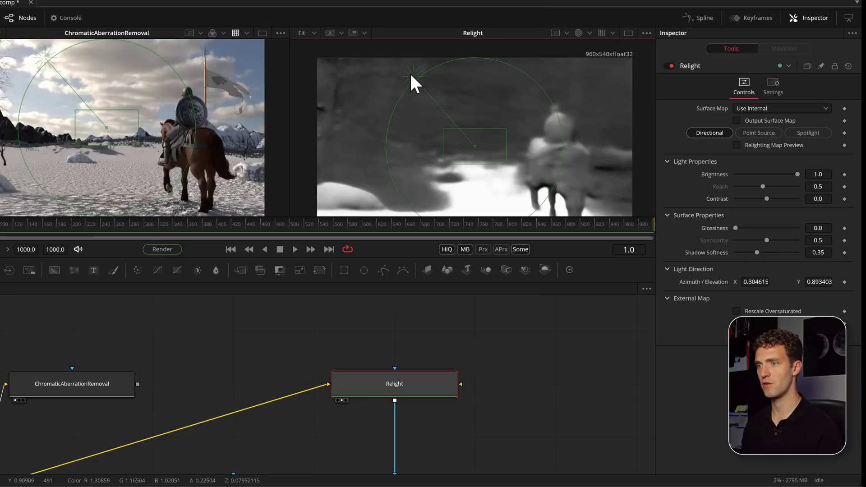
{"action": "mouse_move", "coordinate": [410, 75]}
{"action": "left_mouse_down"}
{"action": "mouse_move", "coordinate": [612, 86]}
{"action": "mouse_move", "coordinate": [598, 77]}
{"action": "mouse_move", "coordinate": [421, 136]}
{"action": "mouse_move", "coordinate": [425, 69]}
{"action": "mouse_move", "coordinate": [591, 74]}
{"action": "mouse_move", "coordinate": [618, 88]}
{"action": "mouse_move", "coordinate": [409, 62]}
{"action": "mouse_move", "coordinate": [381, 86]}
{"action": "mouse_move", "coordinate": [405, 72]}
{"action": "left_mouse_up"}
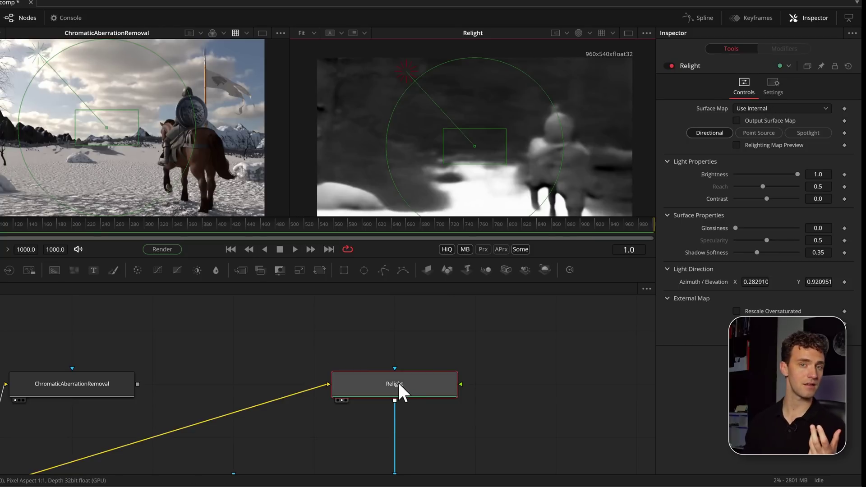
{"action": "mouse_move", "coordinate": [399, 383]}
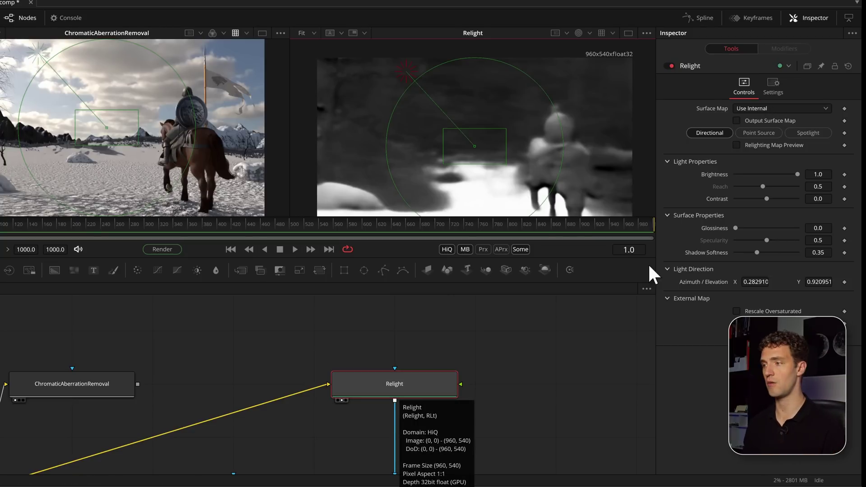
Enable Relight's Output to Auxiliary Normals, check the viewer channels, and turn Output Surface Map off
{"action": "left_click", "coordinate": [736, 120]}
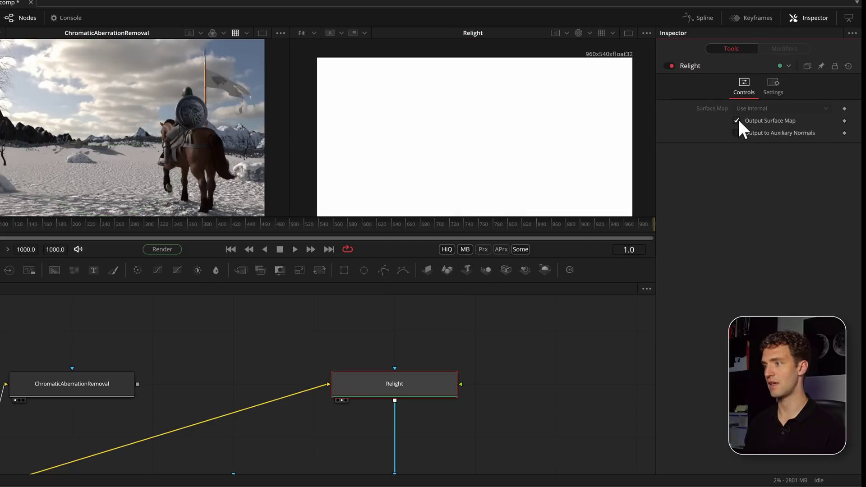
{"action": "left_click", "coordinate": [576, 32]}
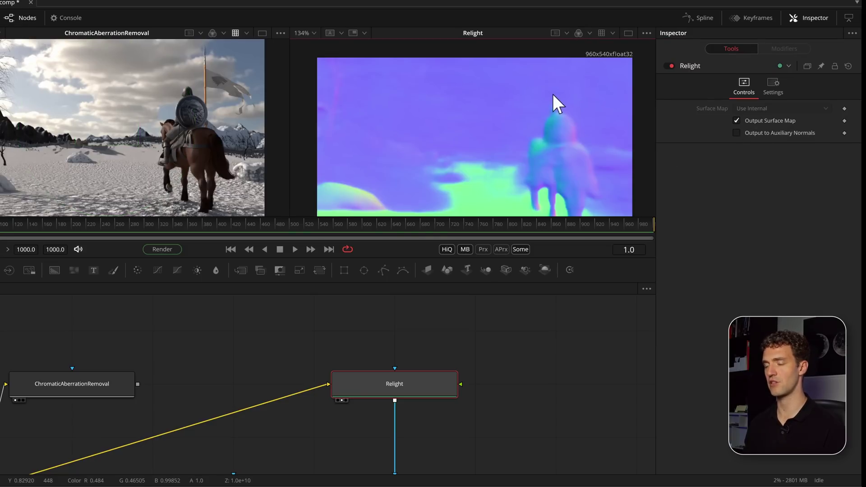
{"action": "scroll", "coordinate": [586, 135], "scroll_direction": "down", "scroll_amount": 1}
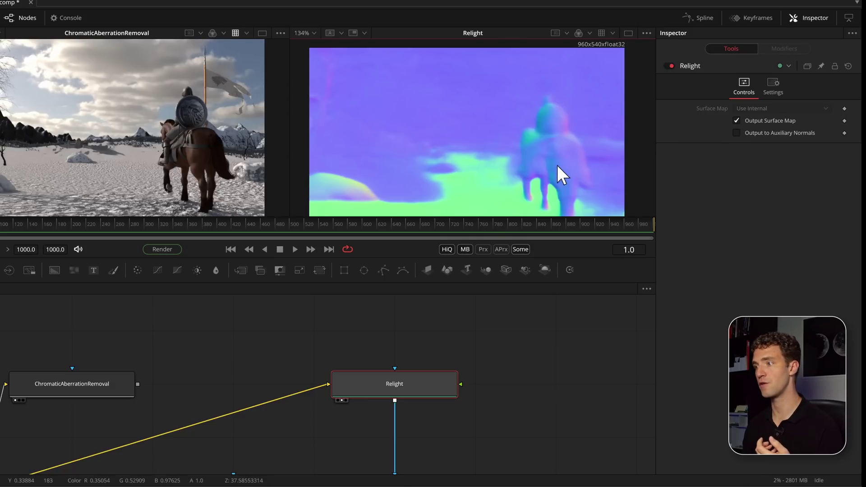
{"action": "left_click", "coordinate": [737, 132]}
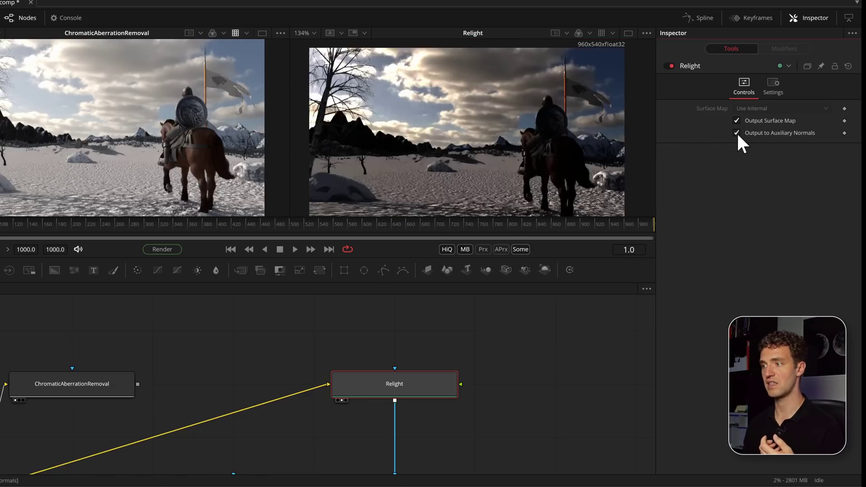
{"action": "left_click", "coordinate": [589, 33]}
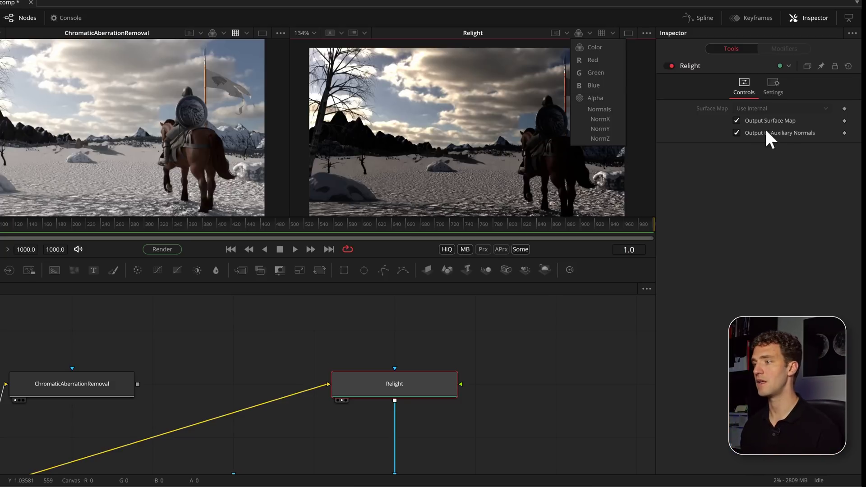
{"action": "left_click", "coordinate": [789, 121]}
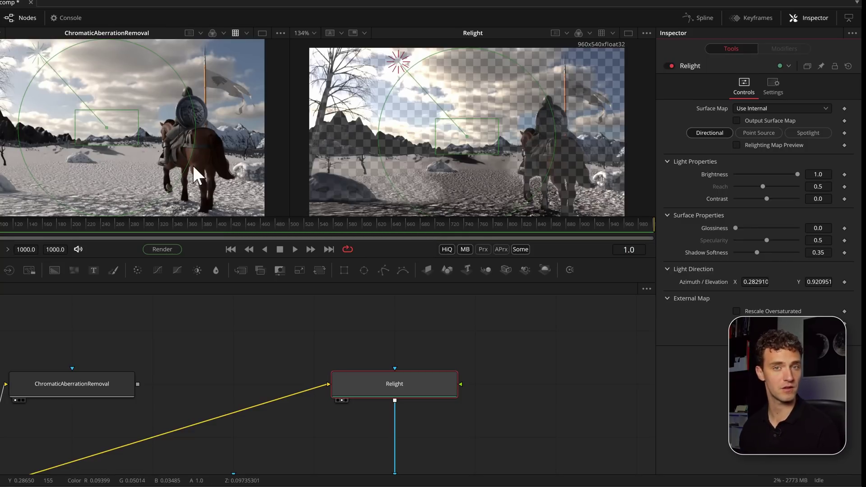
Show Loader1's knight render in the left viewer with the Normals channel
{"action": "scroll", "coordinate": [168, 347], "scroll_direction": "down", "scroll_amount": 5}
{"action": "left_click", "coordinate": [11, 395]}
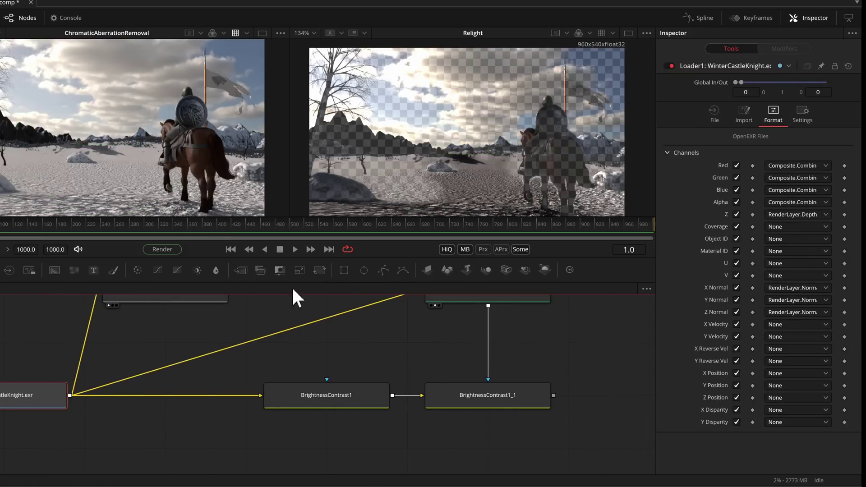
{"action": "key", "text": "1"}
{"action": "left_click", "coordinate": [223, 32]}
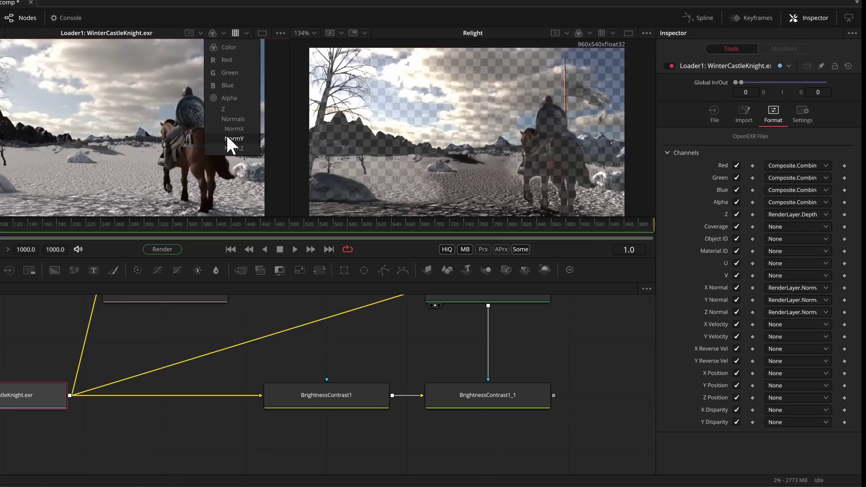
{"action": "left_click", "coordinate": [232, 118]}
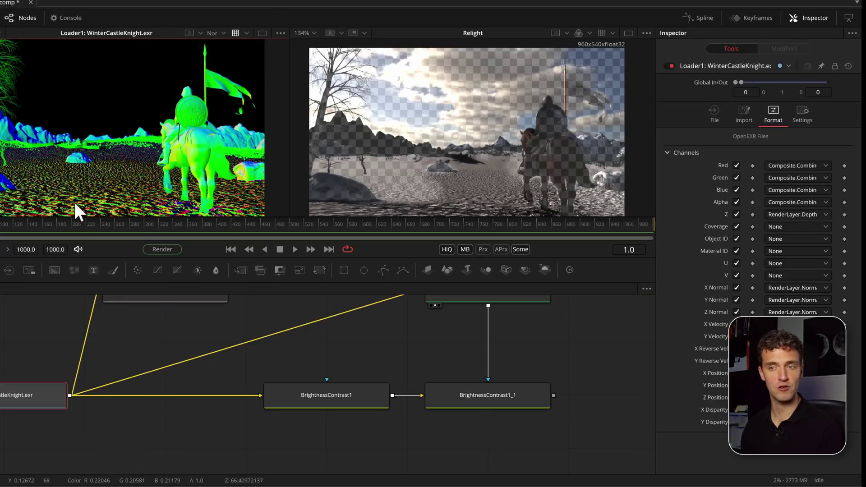
Set the Relight node's Surface Map to Use Normals Input and reframe the relit image
{"action": "left_click_drag", "start_coordinate": [500, 331], "coordinate": [481, 390]}
{"action": "left_click", "coordinate": [506, 326]}
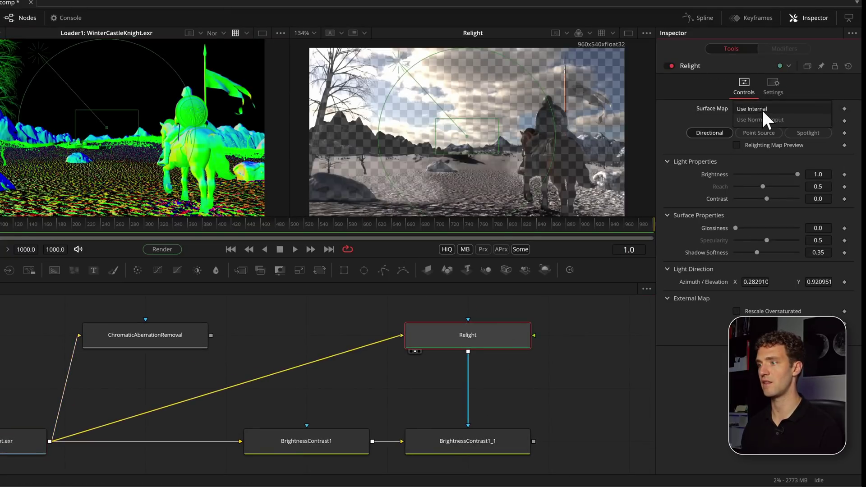
{"action": "left_click", "coordinate": [761, 108]}
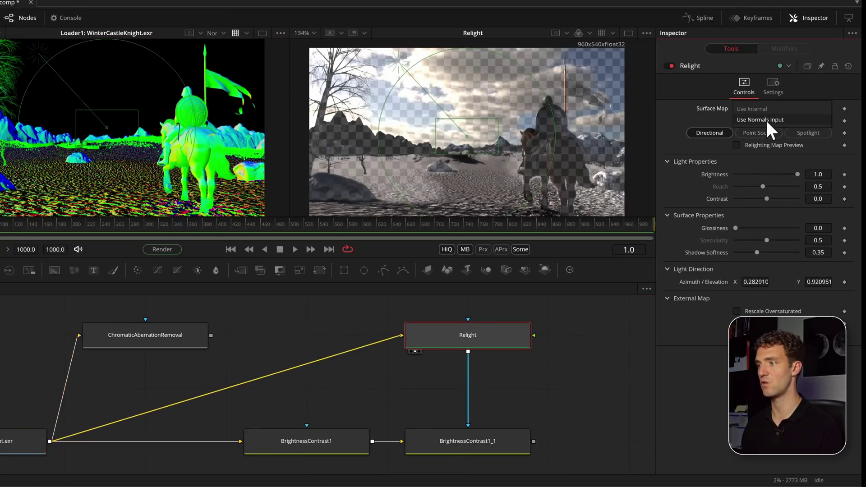
{"action": "left_click", "coordinate": [764, 118]}
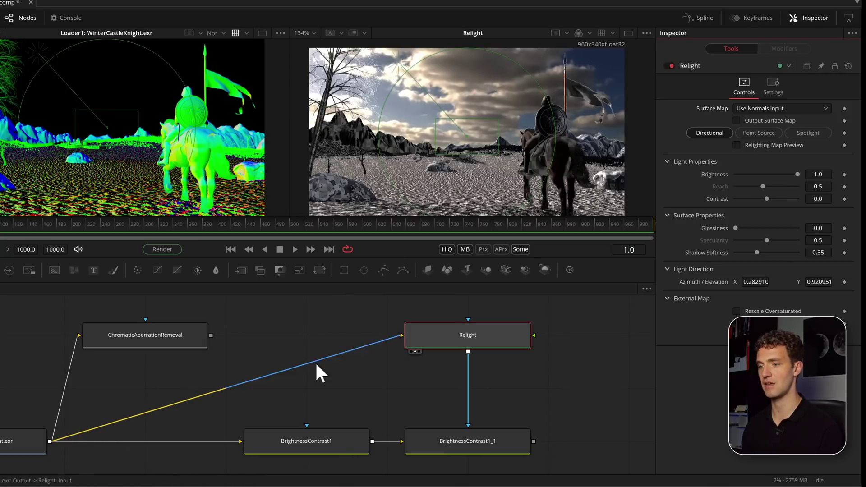
{"action": "left_click", "coordinate": [470, 340]}
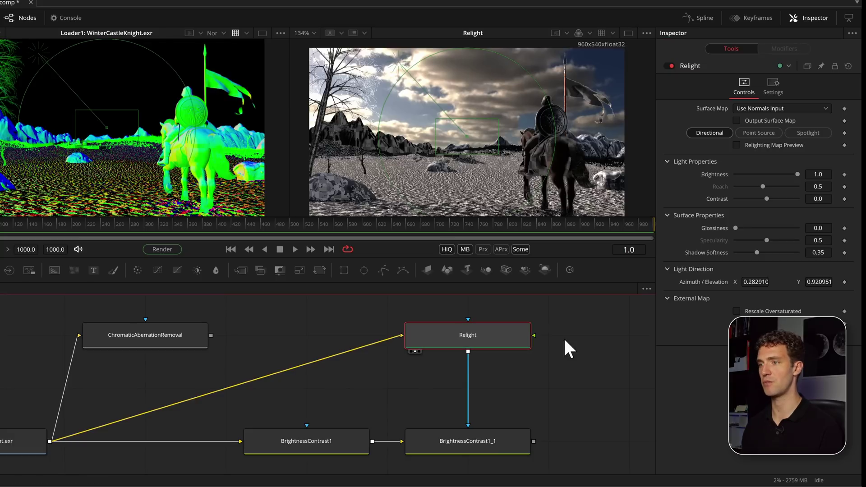
{"action": "left_click_drag", "start_coordinate": [528, 86], "coordinate": [523, 108]}
Preview the relighting map and make Relight a spotlight at brightness 0.835 aimed at the knight
{"action": "left_click", "coordinate": [764, 145]}
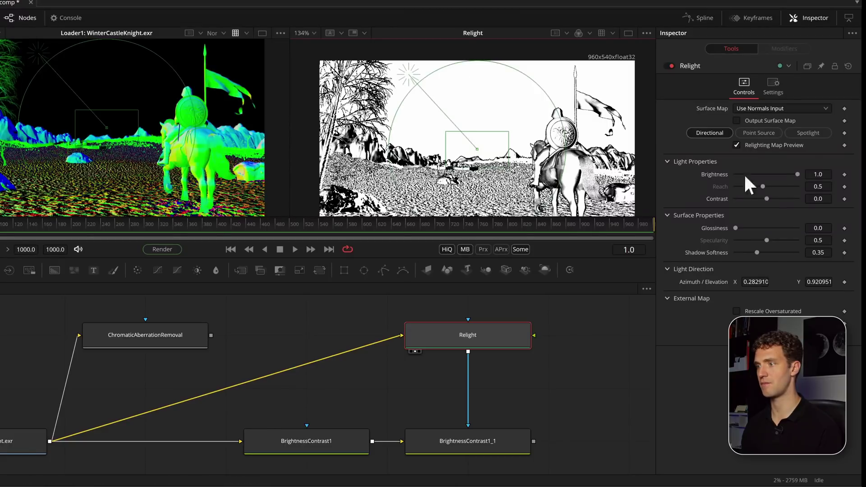
{"action": "left_click_drag", "start_coordinate": [796, 174], "coordinate": [758, 174]}
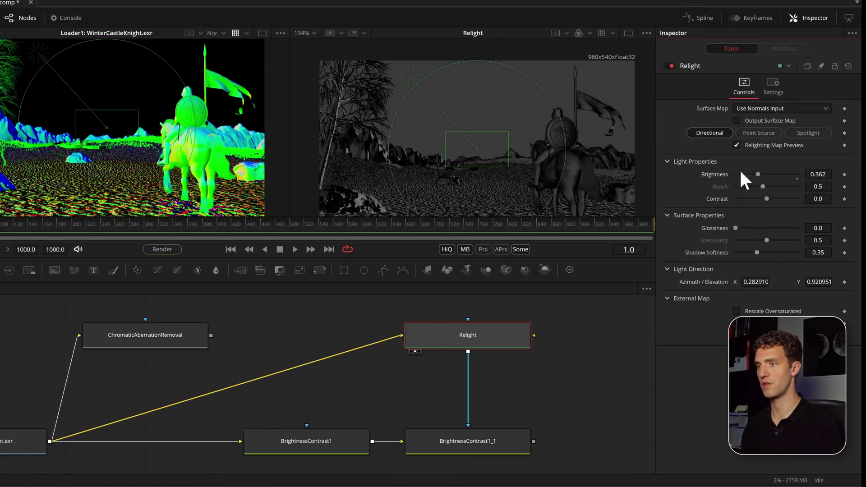
{"action": "mouse_move", "coordinate": [409, 74]}
{"action": "left_mouse_down"}
{"action": "mouse_move", "coordinate": [593, 70]}
{"action": "mouse_move", "coordinate": [396, 67]}
{"action": "mouse_move", "coordinate": [400, 77]}
{"action": "mouse_move", "coordinate": [577, 84]}
{"action": "mouse_move", "coordinate": [448, 82]}
{"action": "left_mouse_up"}
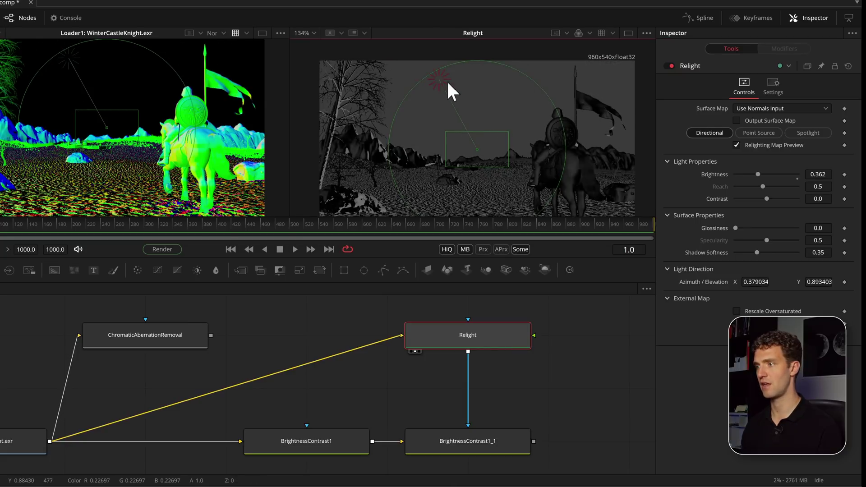
{"action": "left_click", "coordinate": [808, 133]}
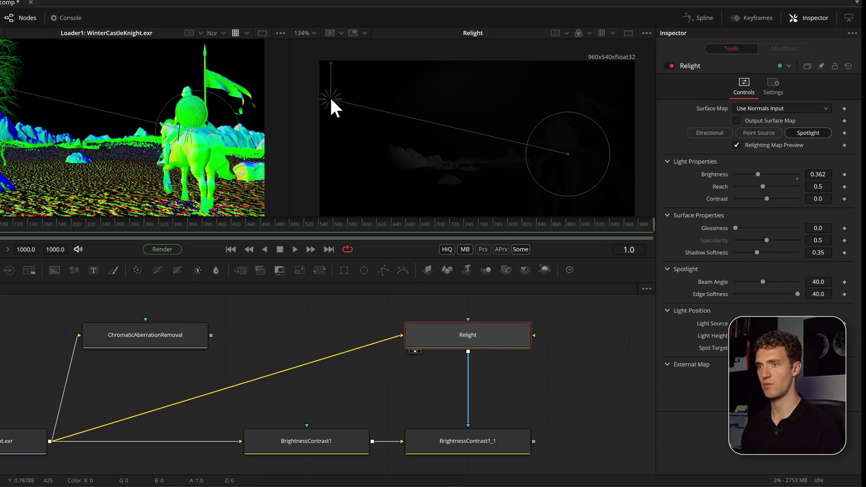
{"action": "left_click_drag", "start_coordinate": [329, 97], "coordinate": [367, 77]}
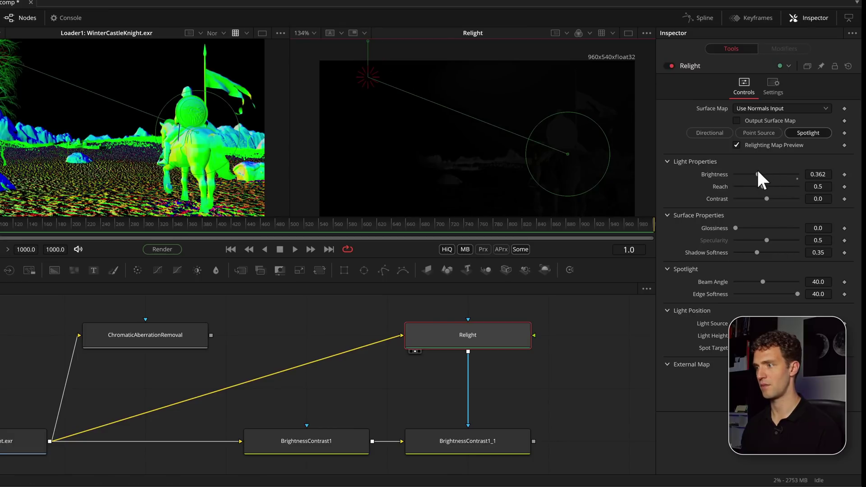
{"action": "left_click_drag", "start_coordinate": [758, 174], "coordinate": [787, 174]}
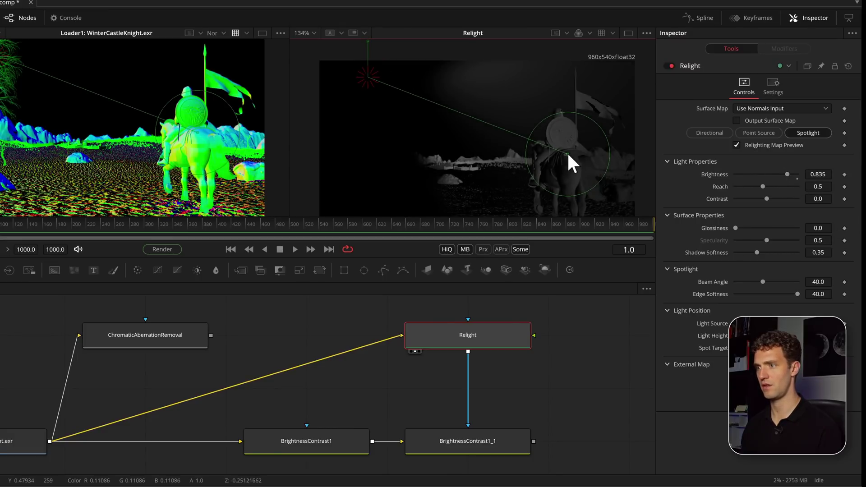
{"action": "left_click_drag", "start_coordinate": [567, 153], "coordinate": [514, 176]}
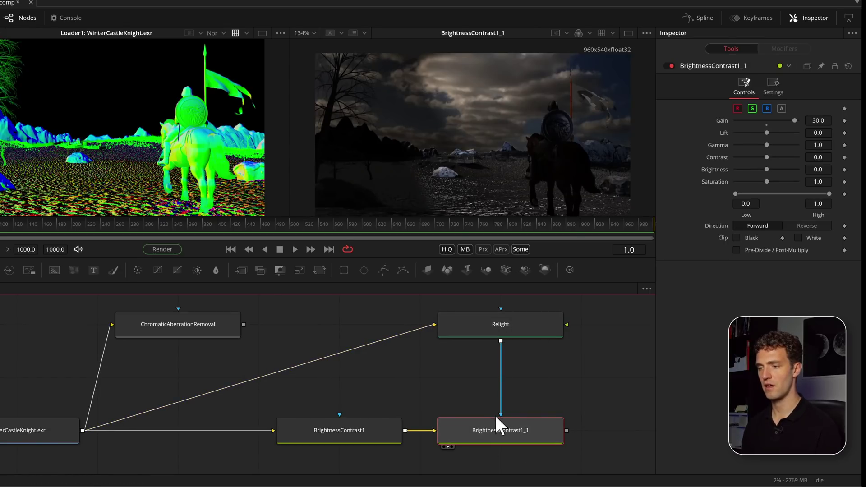
Move the Relight spotlight's source and target so it lights the rocks at left
{"action": "left_click", "coordinate": [530, 325]}
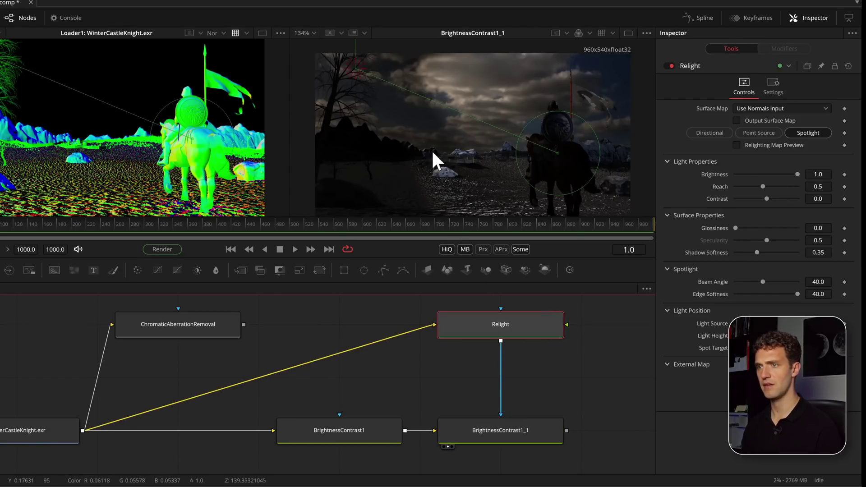
{"action": "left_click_drag", "start_coordinate": [355, 64], "coordinate": [363, 99]}
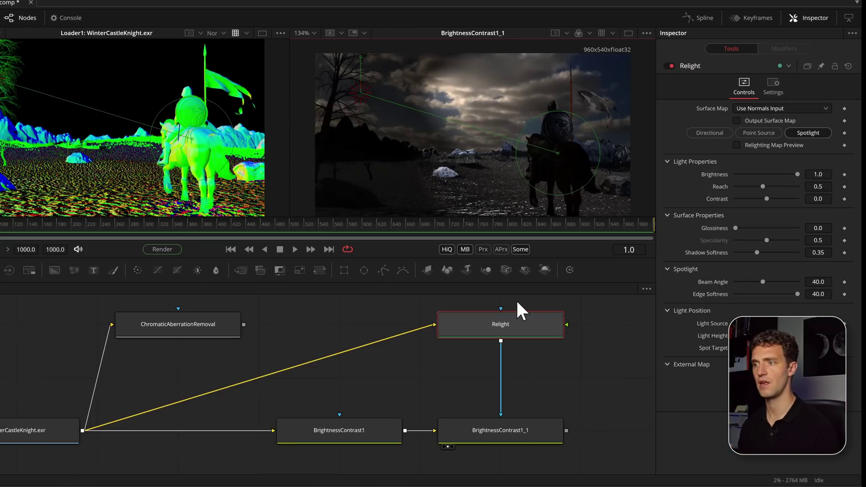
{"action": "left_click_drag", "start_coordinate": [569, 167], "coordinate": [542, 178]}
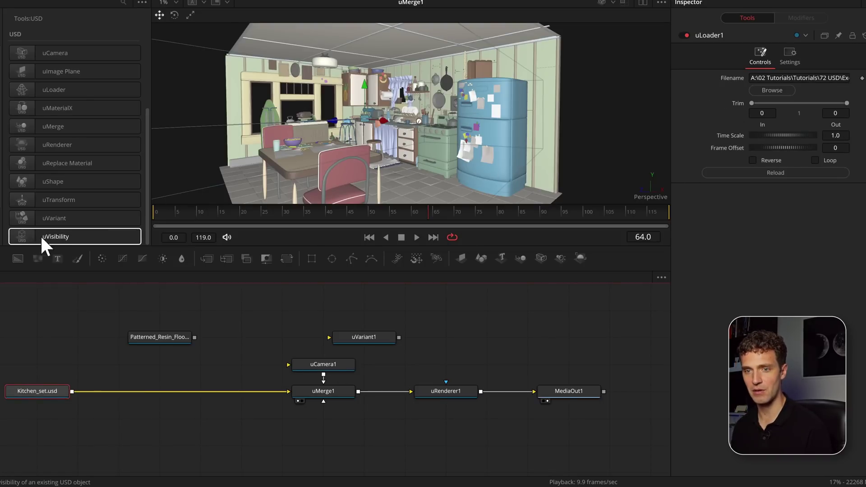
Insert uVisibility between Kitchen_set.usd and uMerge1, orbit closer to the table, and pick the cup
{"action": "left_click_drag", "start_coordinate": [42, 237], "coordinate": [69, 235]}
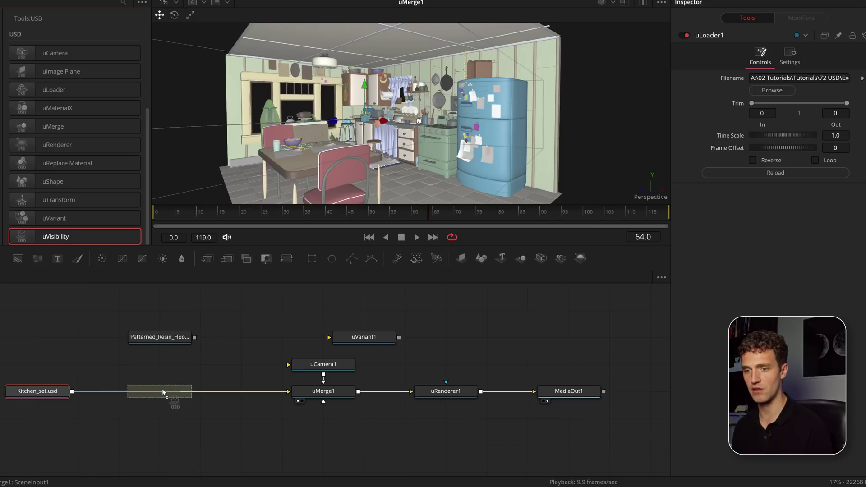
{"action": "left_click_drag", "start_coordinate": [163, 392], "coordinate": [162, 391]}
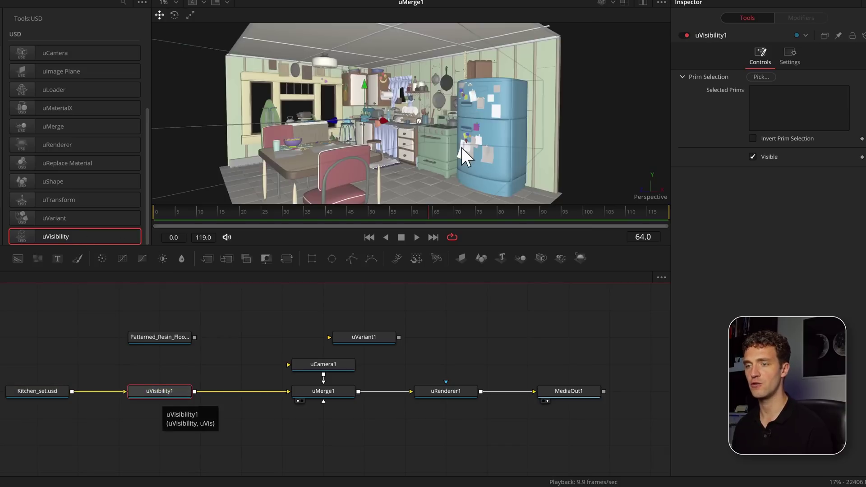
{"action": "left_click_drag", "start_coordinate": [350, 142], "coordinate": [431, 90]}
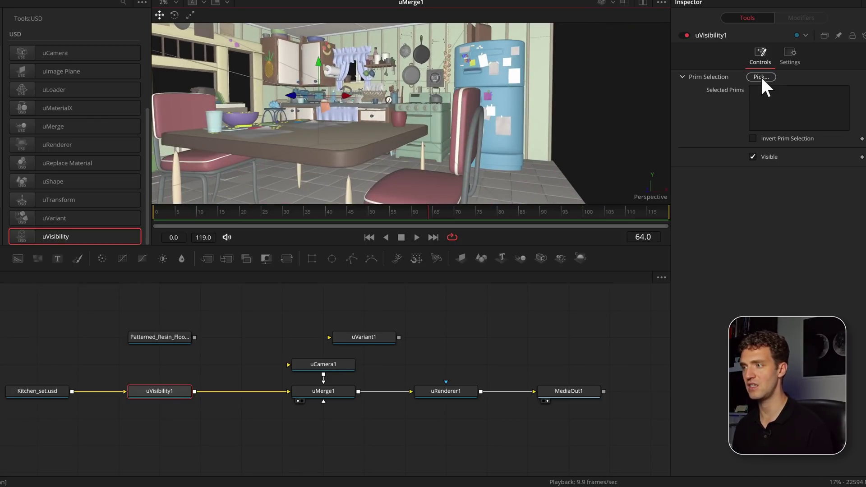
{"action": "left_click_drag", "start_coordinate": [761, 75], "coordinate": [405, 114]}
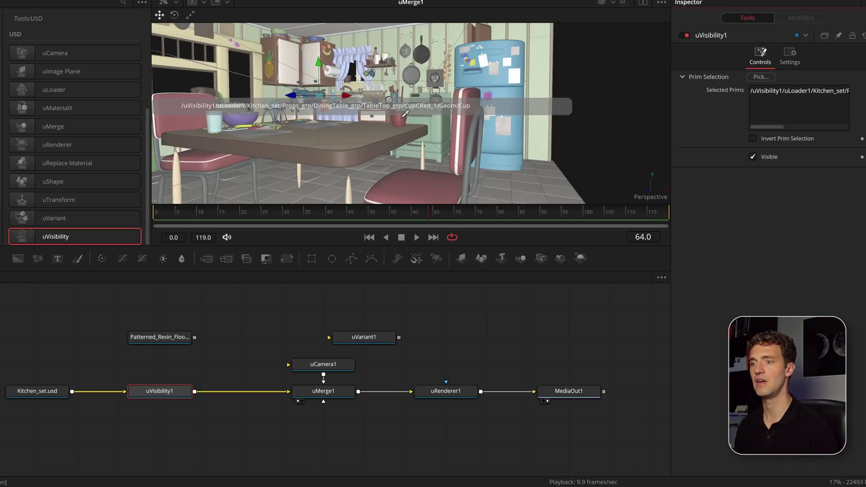
Confirm uVisibility1's Selected Prims path ends in TableTop_grp/CupCRed_1/Geom/Cup
{"action": "left_click", "coordinate": [405, 114]}
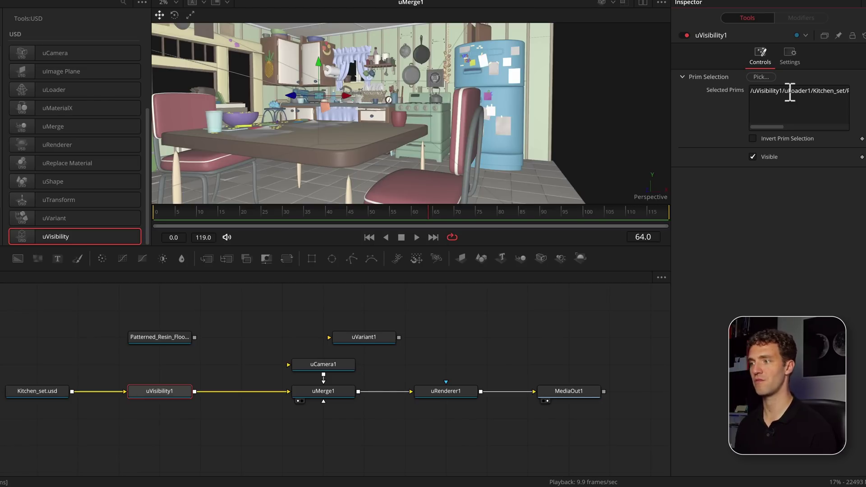
{"action": "left_click", "coordinate": [758, 95]}
{"action": "key", "text": "End"}
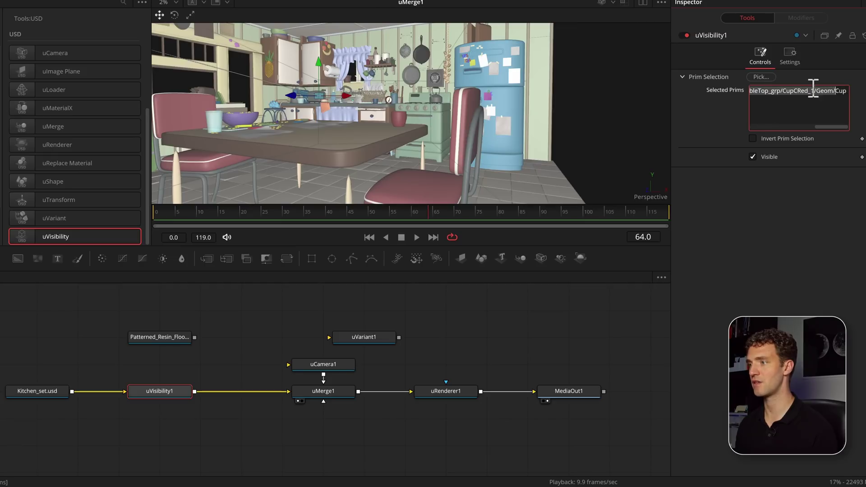
{"action": "key", "text": "Home"}
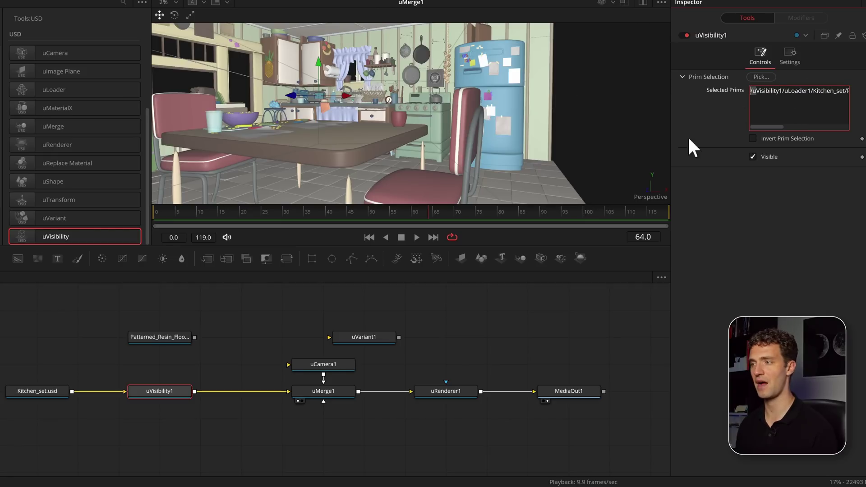
{"action": "left_click", "coordinate": [750, 153]}
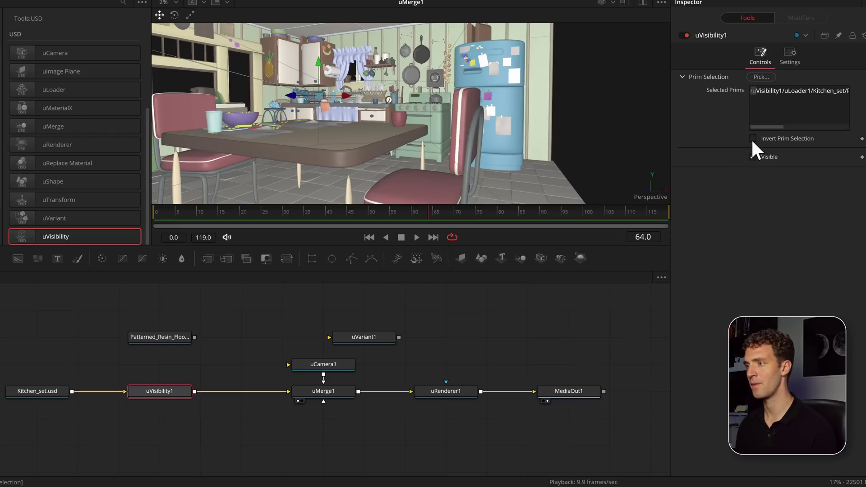
Turn on Invert Prim Selection and turn off Visible to isolate the cup, then orbit around it
{"action": "left_click", "coordinate": [751, 139]}
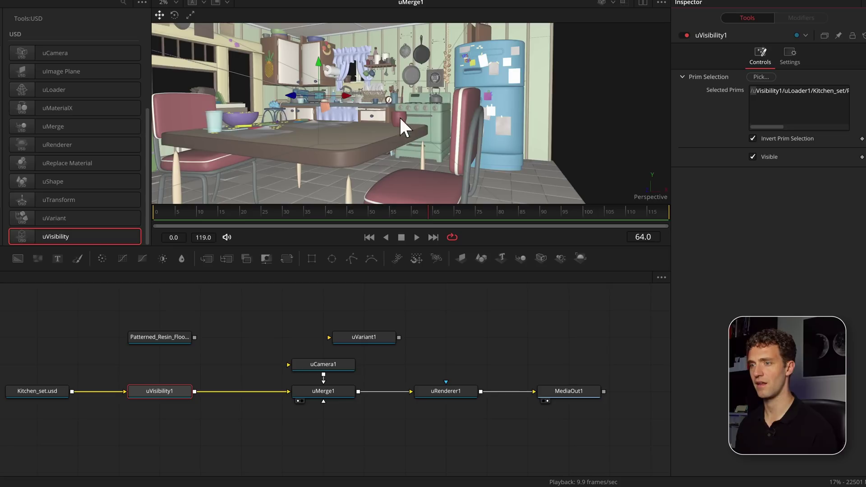
{"action": "left_click", "coordinate": [752, 157]}
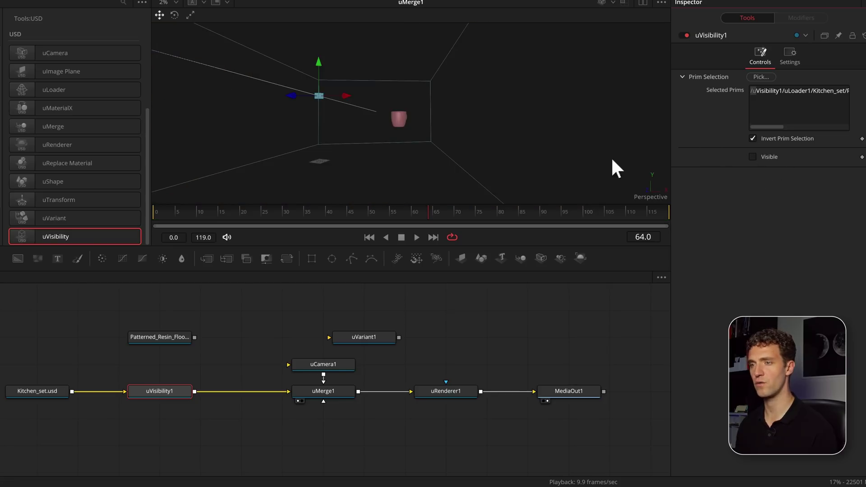
{"action": "left_click_drag", "start_coordinate": [476, 108], "coordinate": [337, 126]}
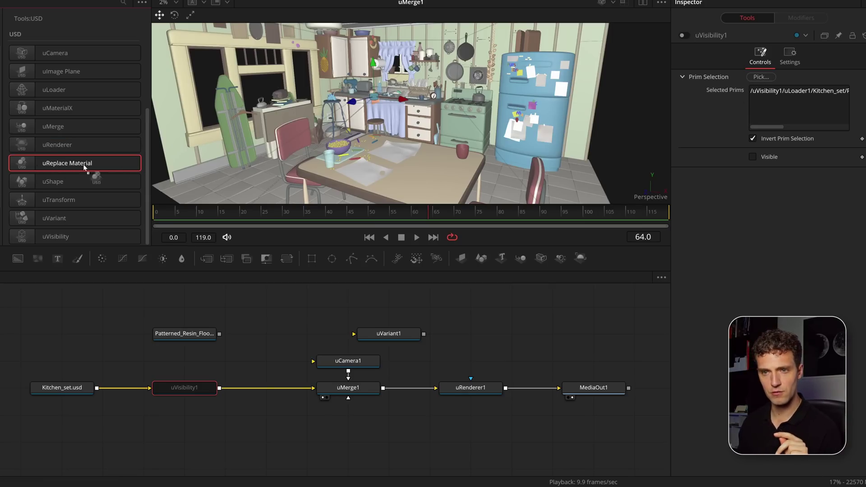
Add a uReplaceMaterial node after uVisibility1 and pick the fridge body in the viewer
{"action": "left_click_drag", "start_coordinate": [85, 166], "coordinate": [283, 387]}
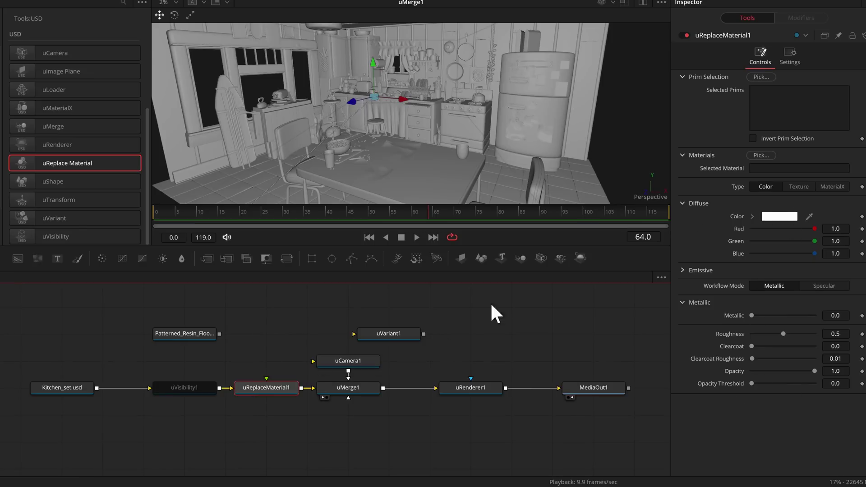
{"action": "left_click", "coordinate": [772, 88]}
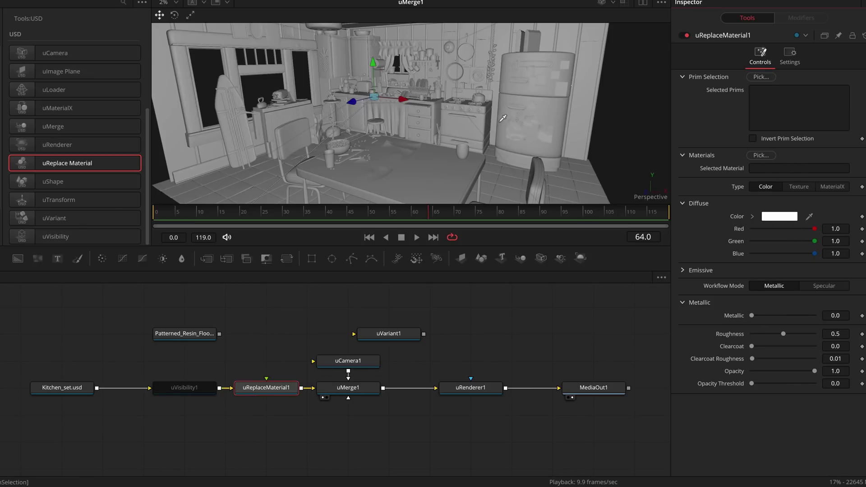
{"action": "left_click", "coordinate": [558, 102]}
{"action": "left_click", "coordinate": [558, 102]}
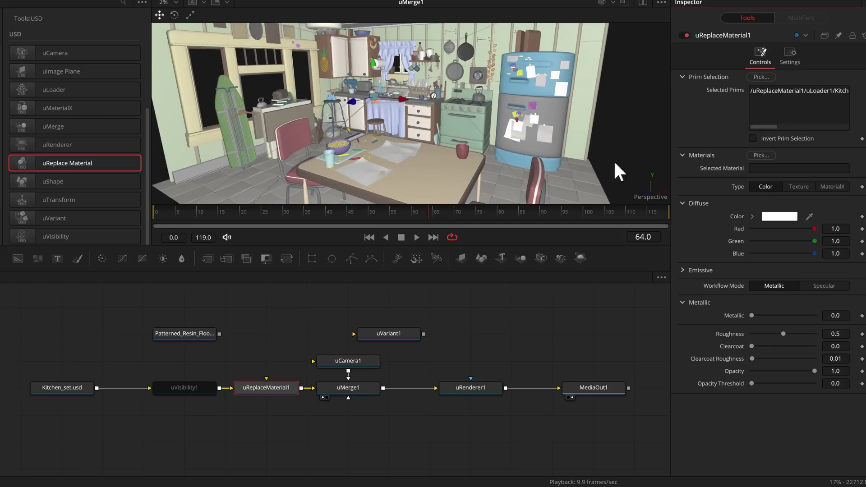
Select fridge Body meshes polySurface72 through pCube271 in the prim chooser as uReplaceMaterial1's targets
{"action": "left_click", "coordinate": [761, 76]}
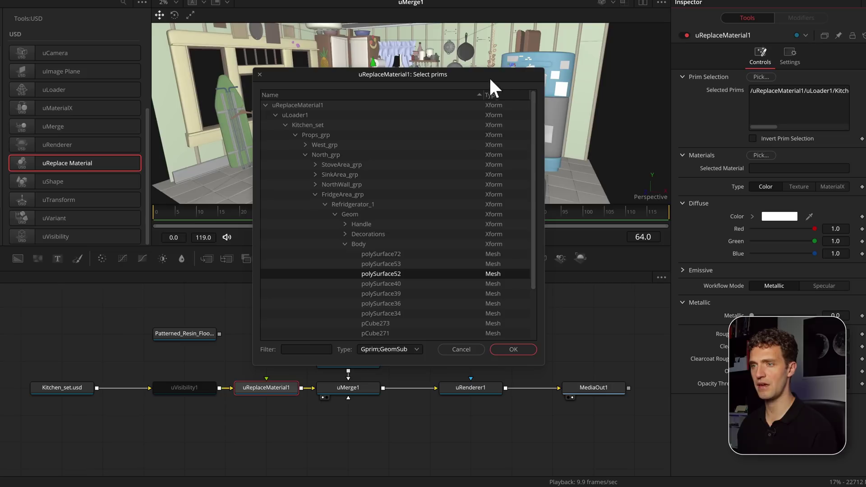
{"action": "left_click_drag", "start_coordinate": [476, 74], "coordinate": [746, 45]}
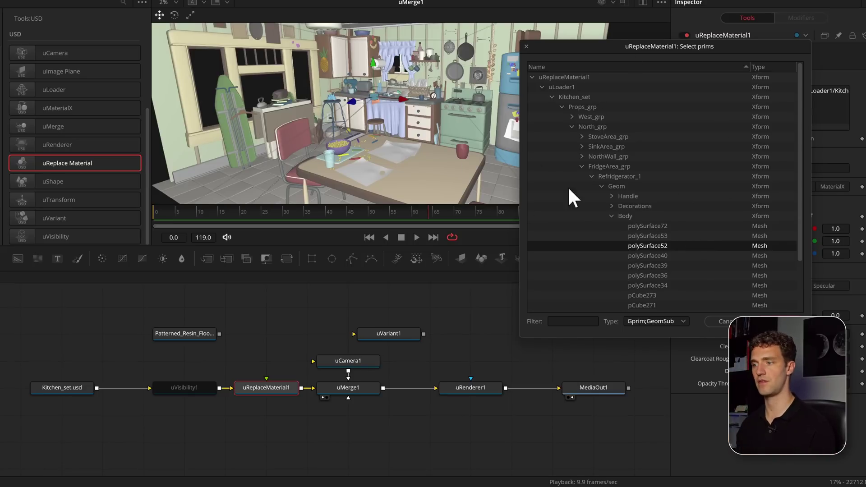
{"action": "scroll", "coordinate": [747, 195], "scroll_direction": "down", "scroll_amount": 2}
{"action": "scroll", "coordinate": [699, 215], "scroll_direction": "up", "scroll_amount": 2}
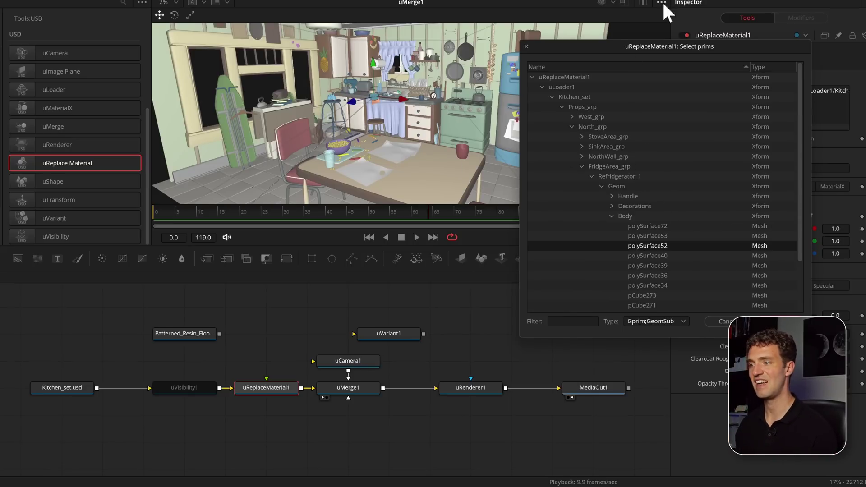
{"action": "left_click_drag", "start_coordinate": [707, 56], "coordinate": [781, 27]}
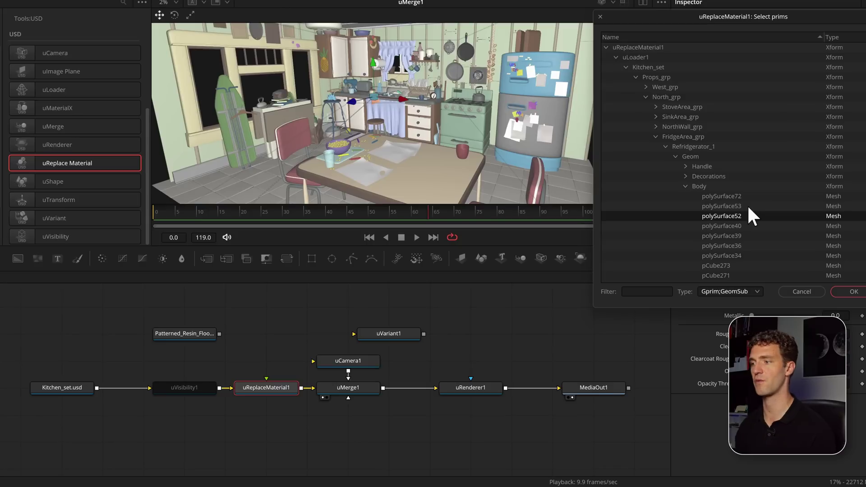
{"action": "left_click", "coordinate": [717, 195]}
{"action": "left_click", "coordinate": [723, 273], "text": "shift"}
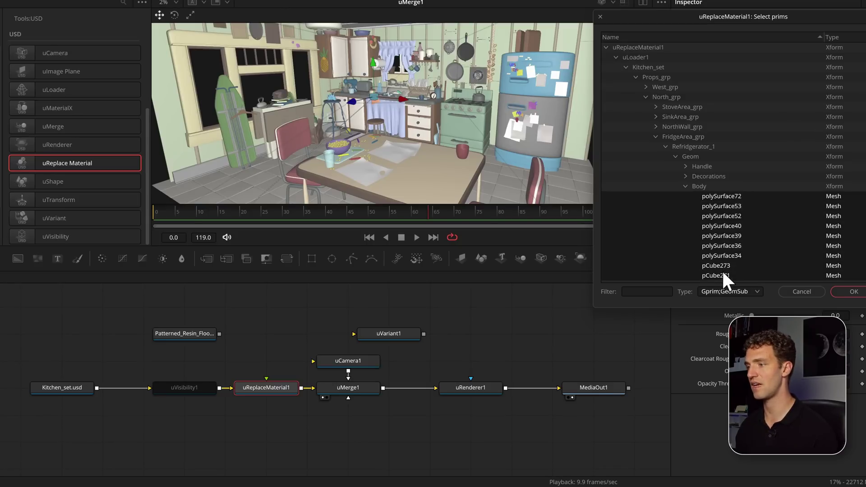
{"action": "scroll", "coordinate": [723, 274], "scroll_direction": "down", "scroll_amount": 2}
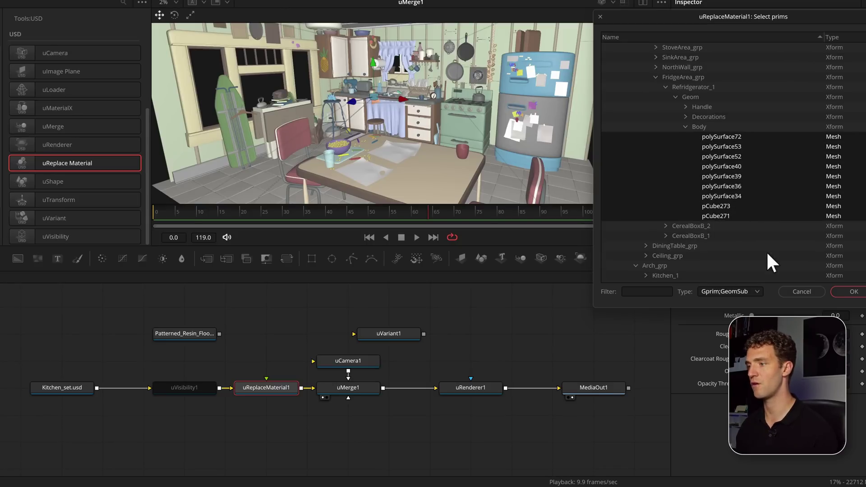
{"action": "left_click", "coordinate": [853, 292]}
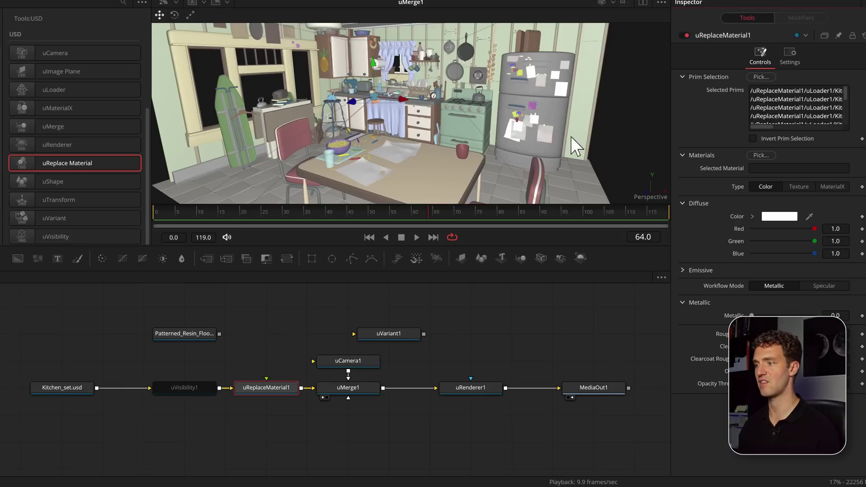
Lower the replacement material's Diffuse Red to 0.276, then change its Type to MaterialX
{"action": "left_click_drag", "start_coordinate": [814, 228], "coordinate": [771, 229]}
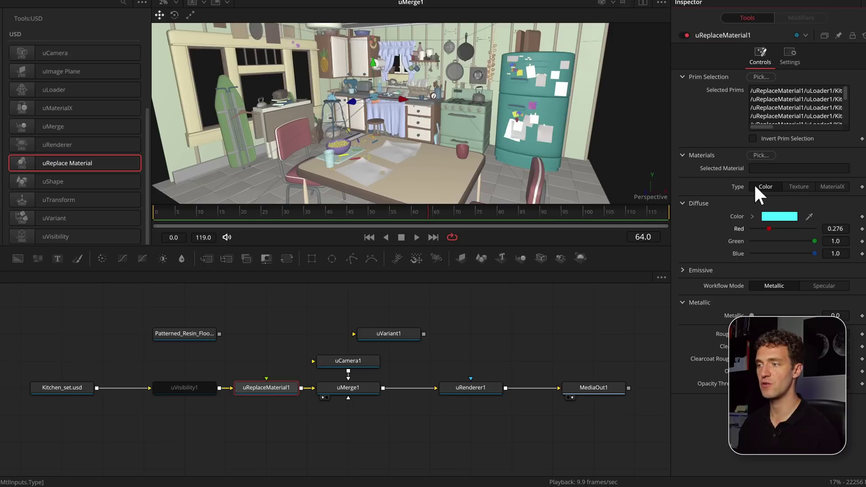
{"action": "left_click", "coordinate": [798, 185]}
{"action": "left_click", "coordinate": [829, 187]}
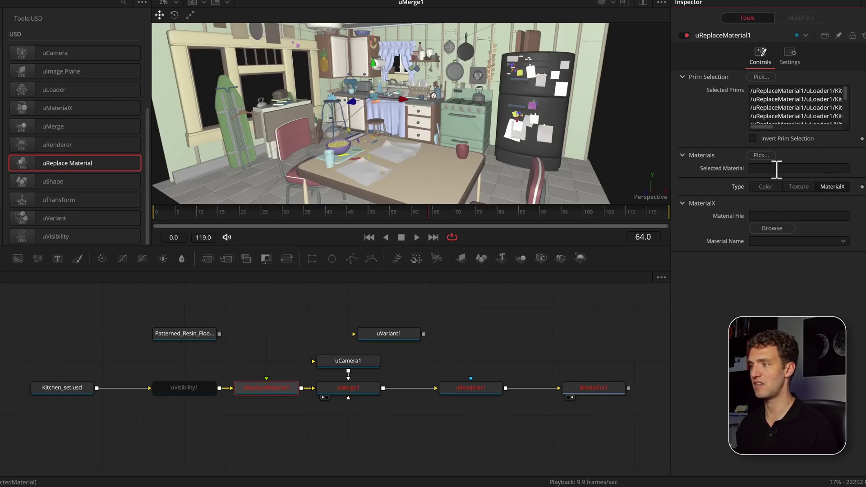
Wire the Patterned_Resin_Floor MaterialX node into uReplaceMaterial1's material input
{"action": "left_click", "coordinate": [206, 333]}
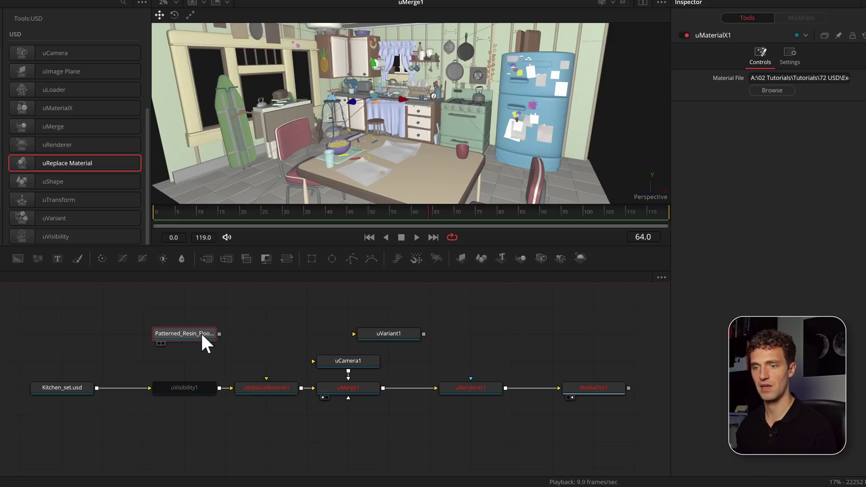
{"action": "left_click_drag", "start_coordinate": [220, 334], "coordinate": [269, 385]}
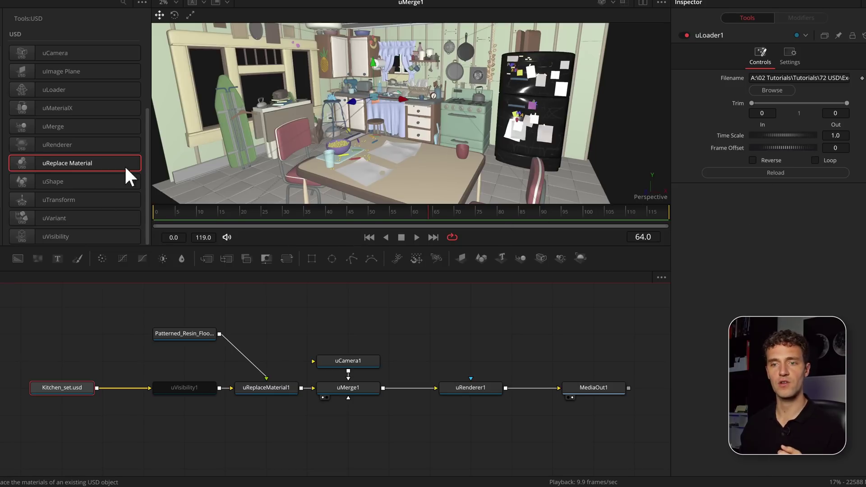
Add a uVariant node from the USD tools list into the node graph as uVariant1
{"action": "left_click", "coordinate": [42, 219]}
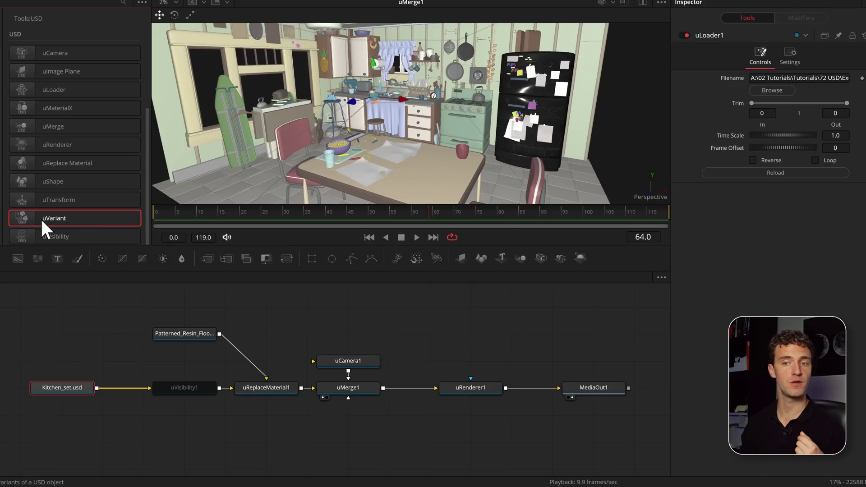
{"action": "left_click_drag", "start_coordinate": [78, 220], "coordinate": [69, 220]}
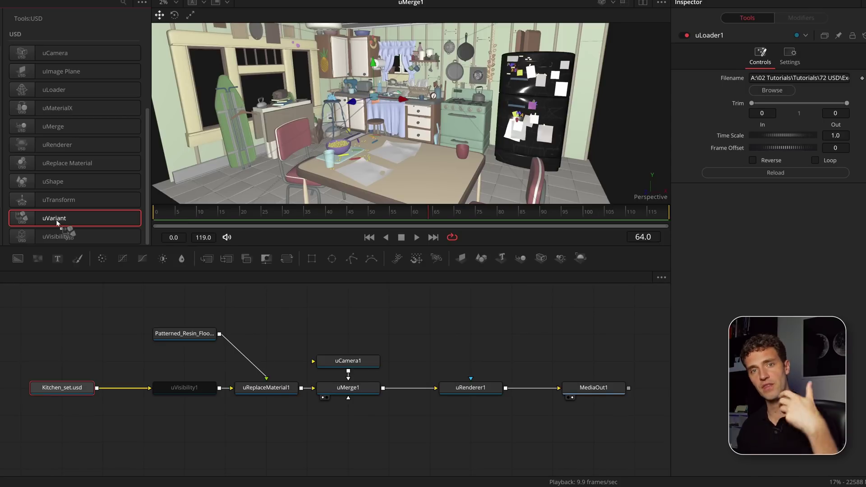
{"action": "left_click_drag", "start_coordinate": [57, 222], "coordinate": [266, 307]}
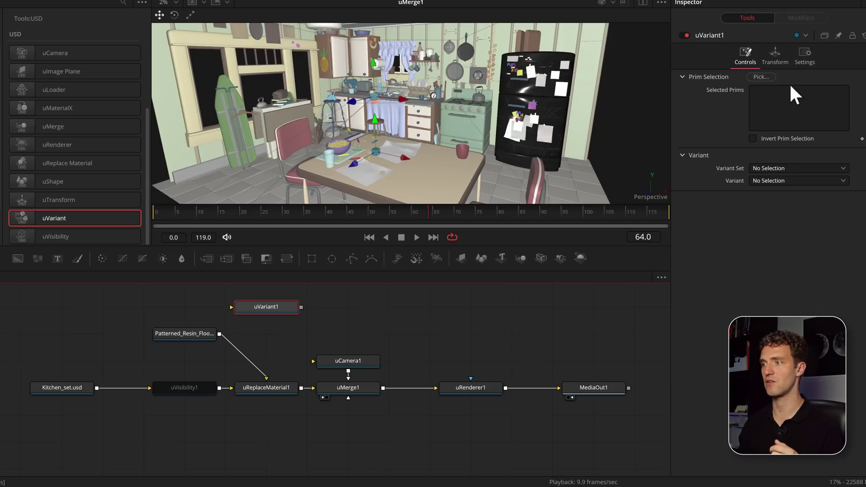